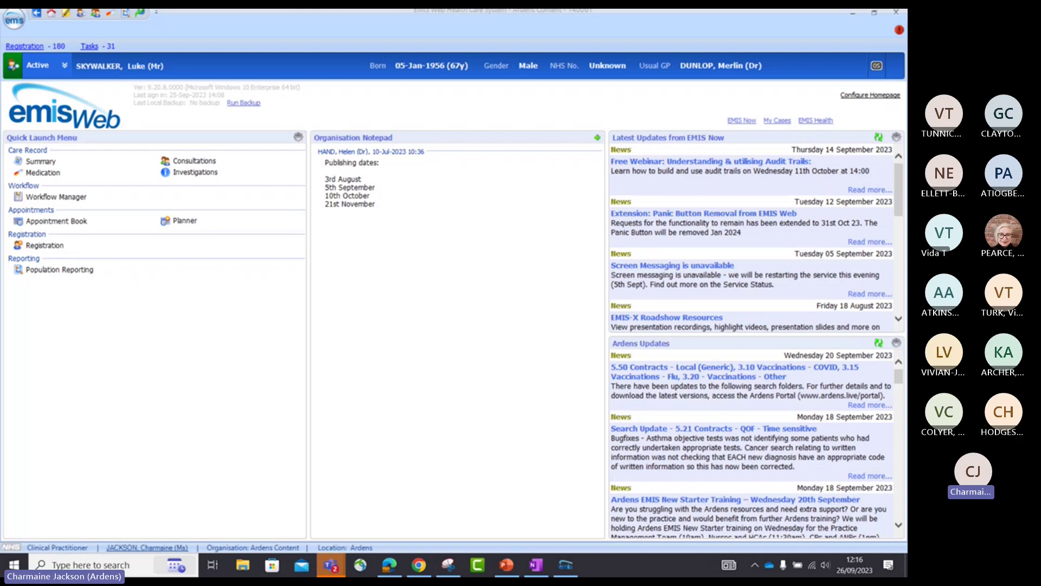
Open Population Reporting and show the 5.32 Contracts - Network DES (23-24) folder under Ardens Searches
click(60, 270)
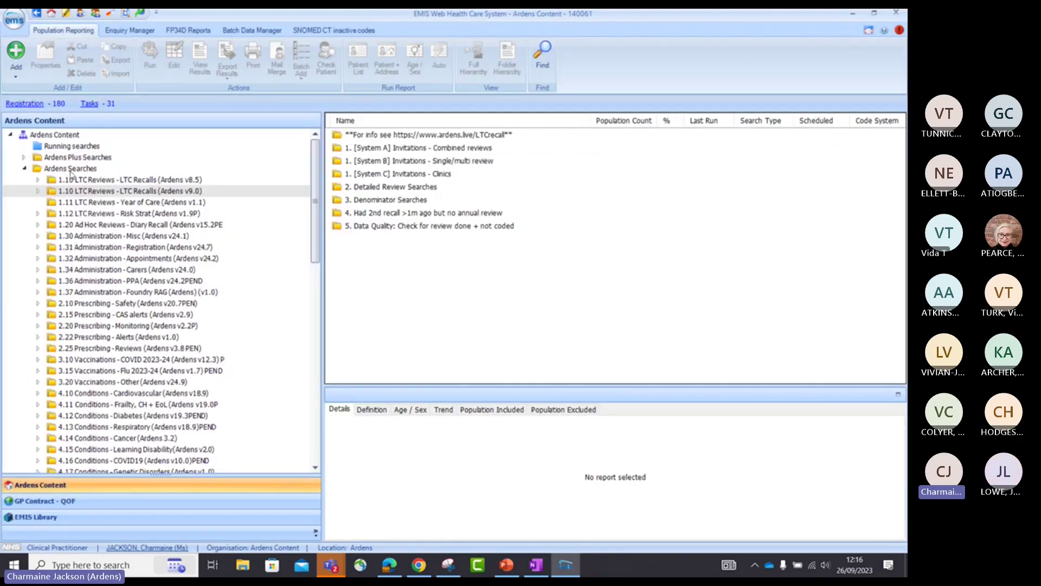
click(85, 170)
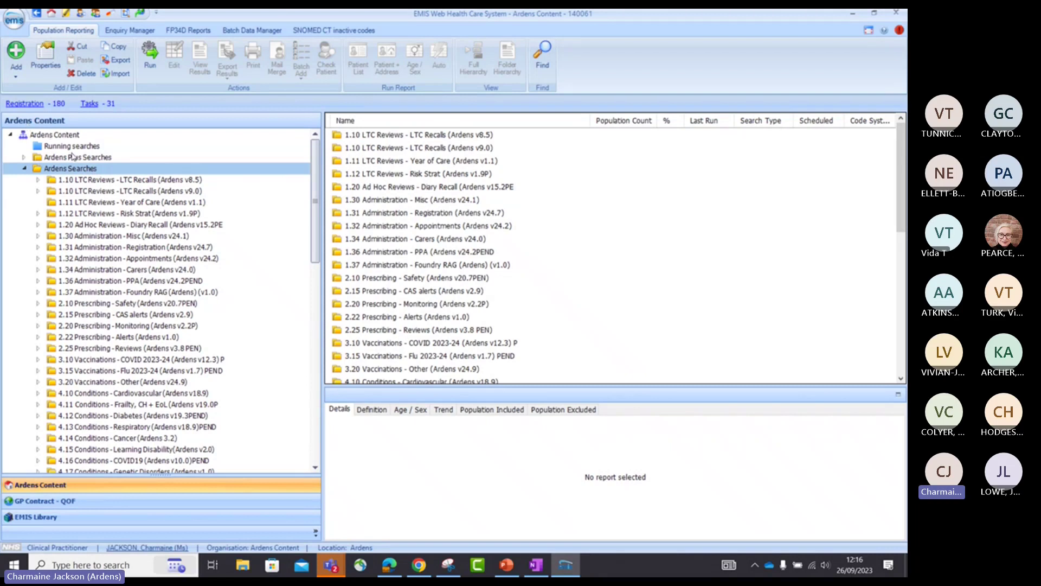
scroll(107, 191, down, 1)
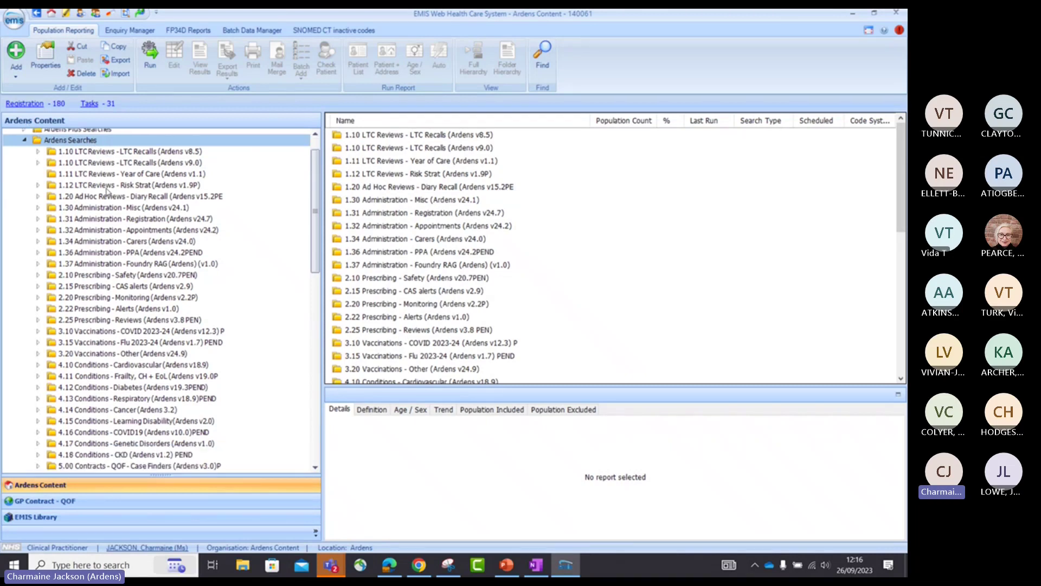
scroll(107, 190, down, 1)
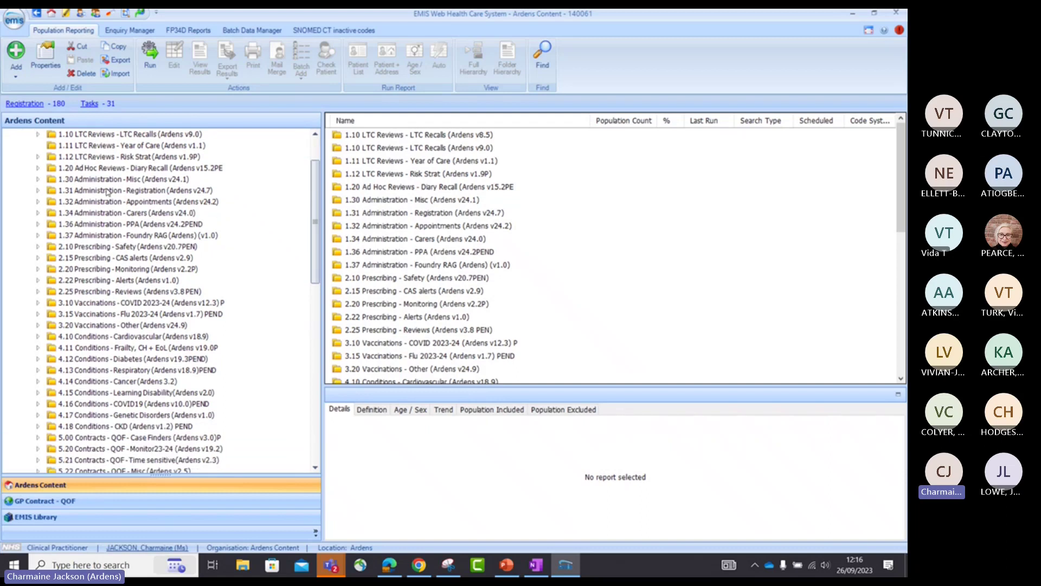
scroll(106, 191, down, 6)
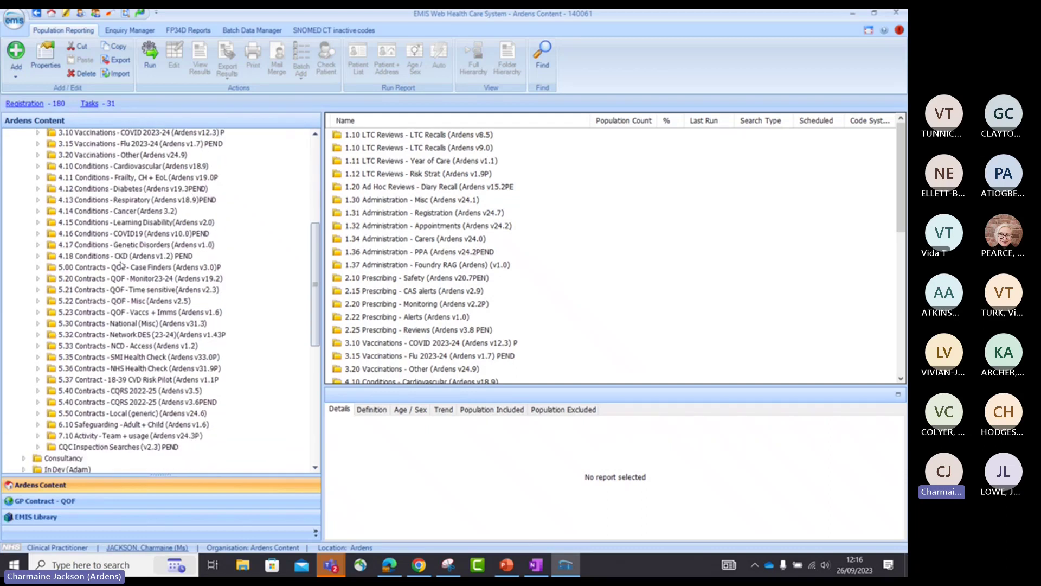
click(124, 335)
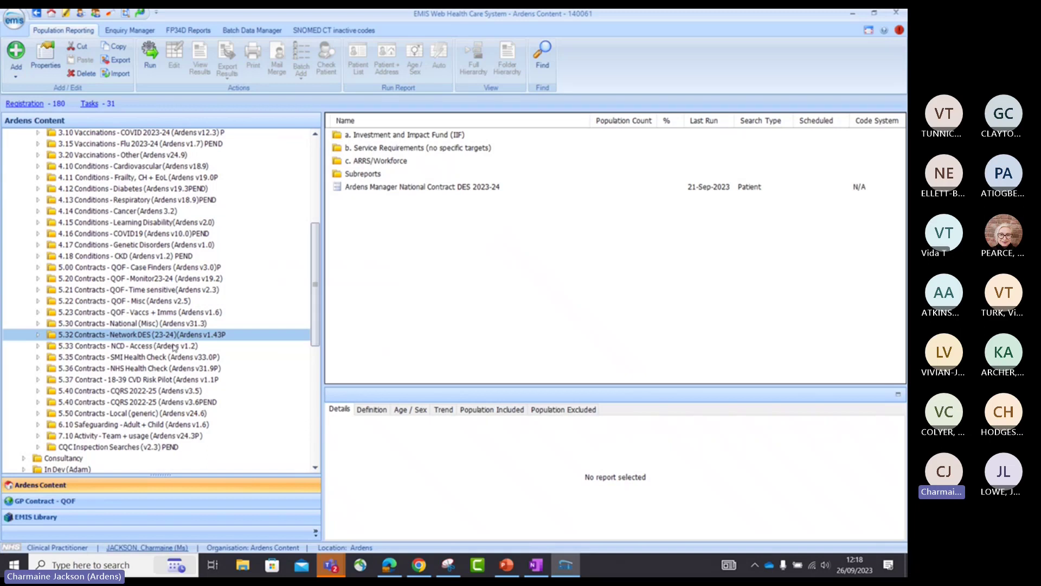
Switch to the Ardens EMIS Download Portal in Edge, select Demo Practice 3 and examine its manual resource update versions
click(389, 564)
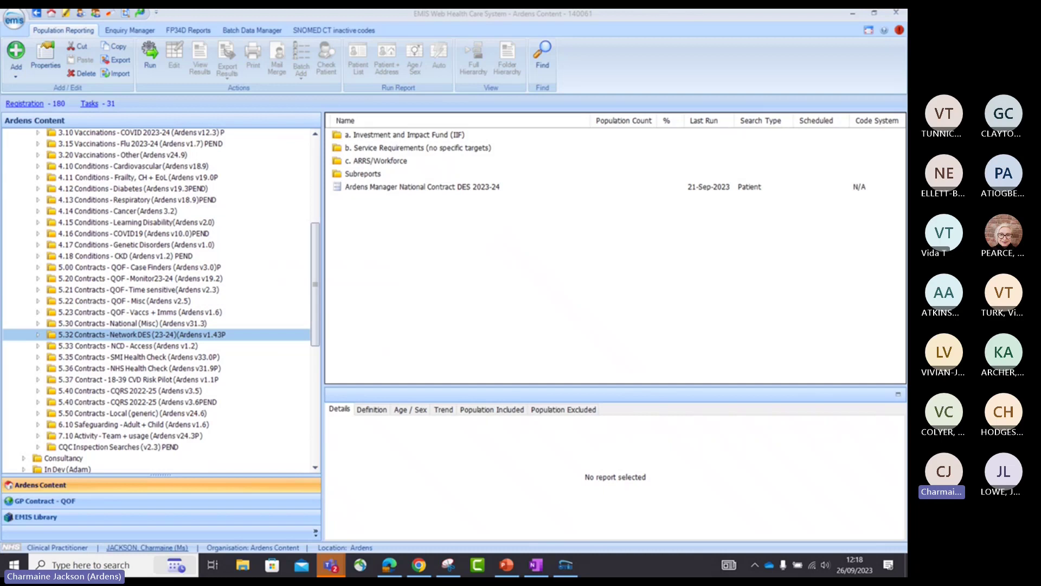
click(389, 564)
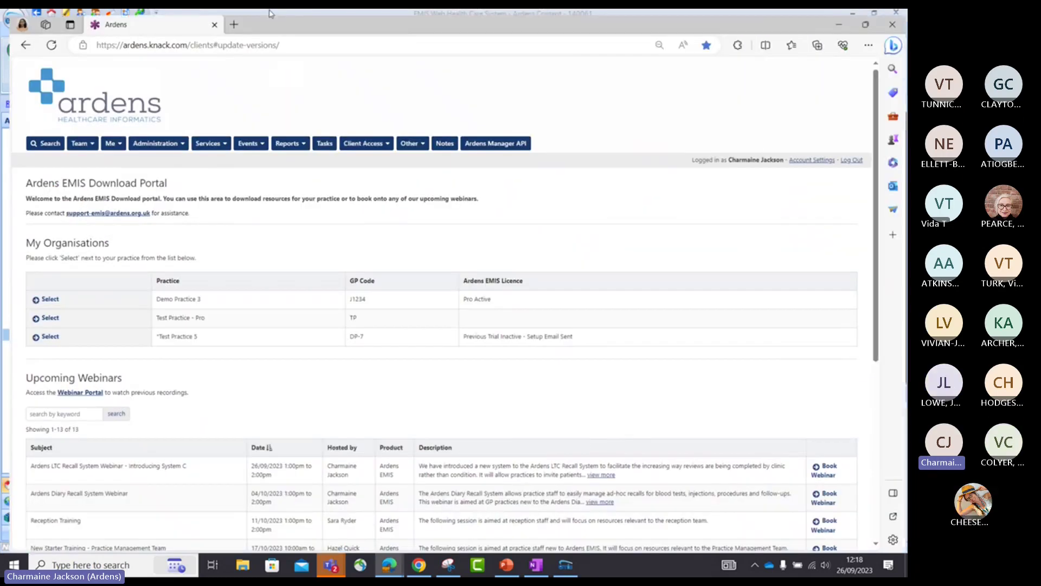
drag(269, 13, 270, 9)
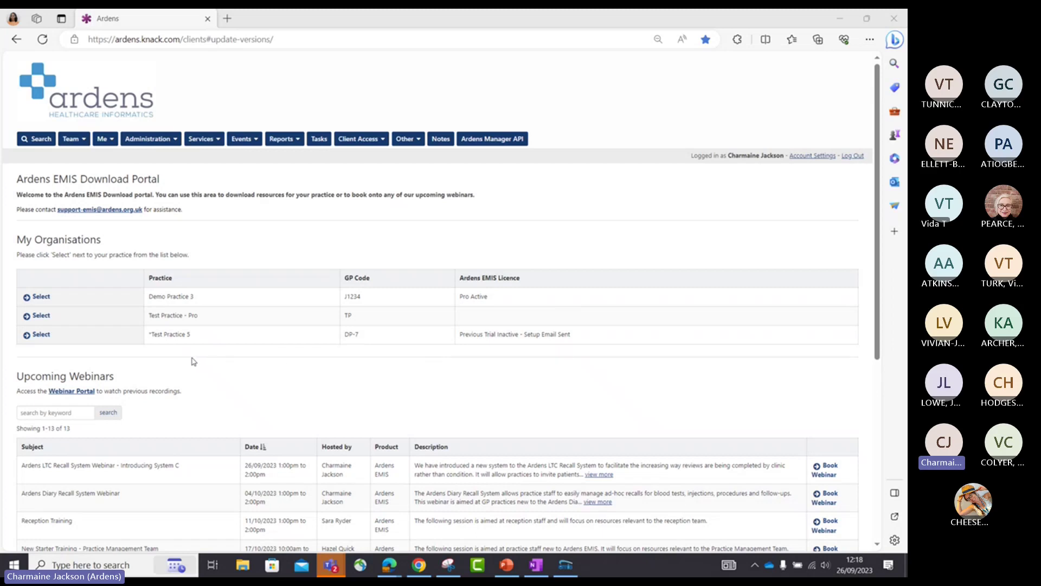
click(35, 297)
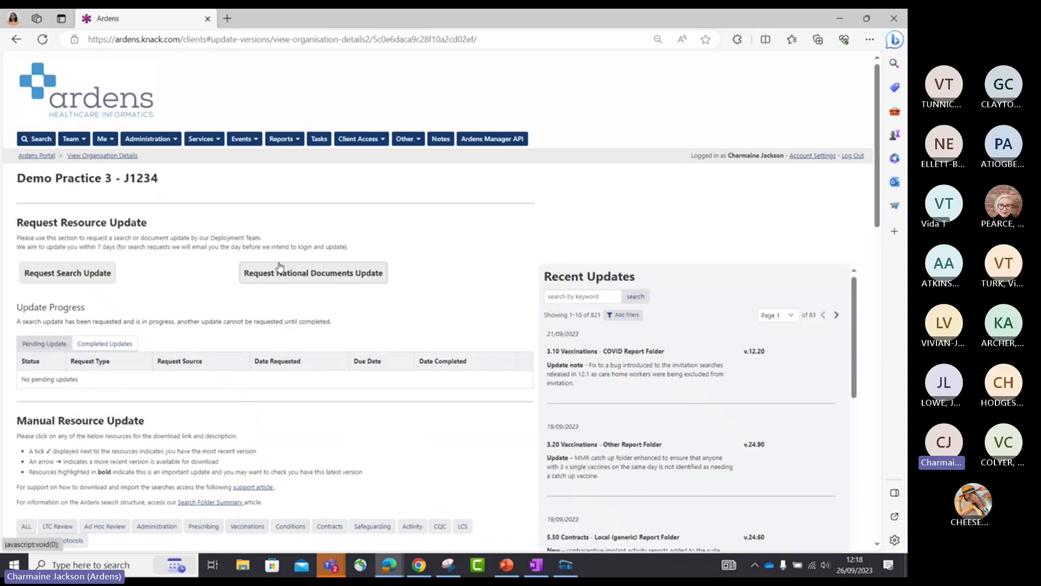
scroll(279, 266, down, 8)
scroll(279, 266, down, 4)
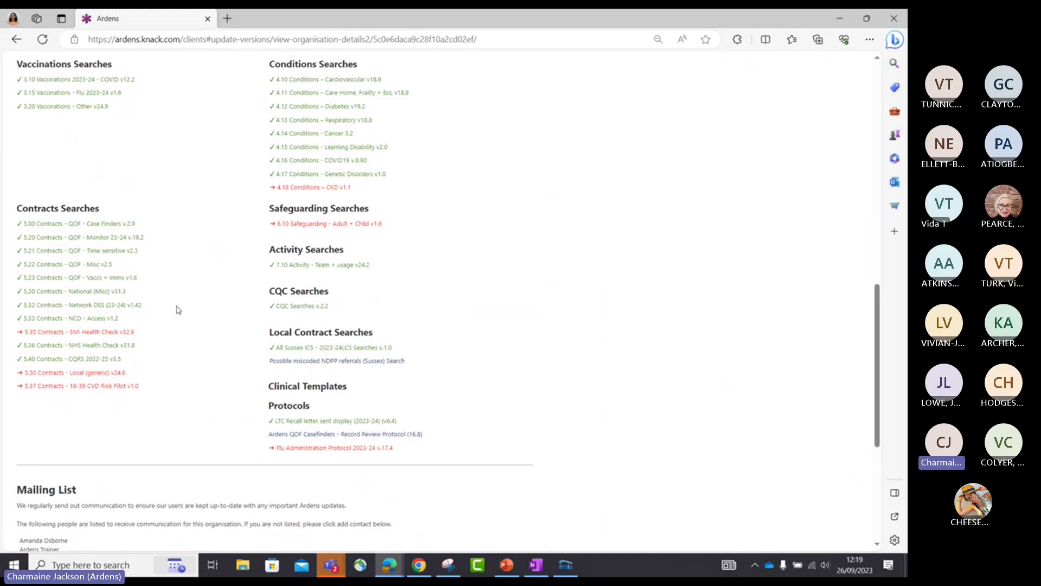
scroll(179, 310, up, 10)
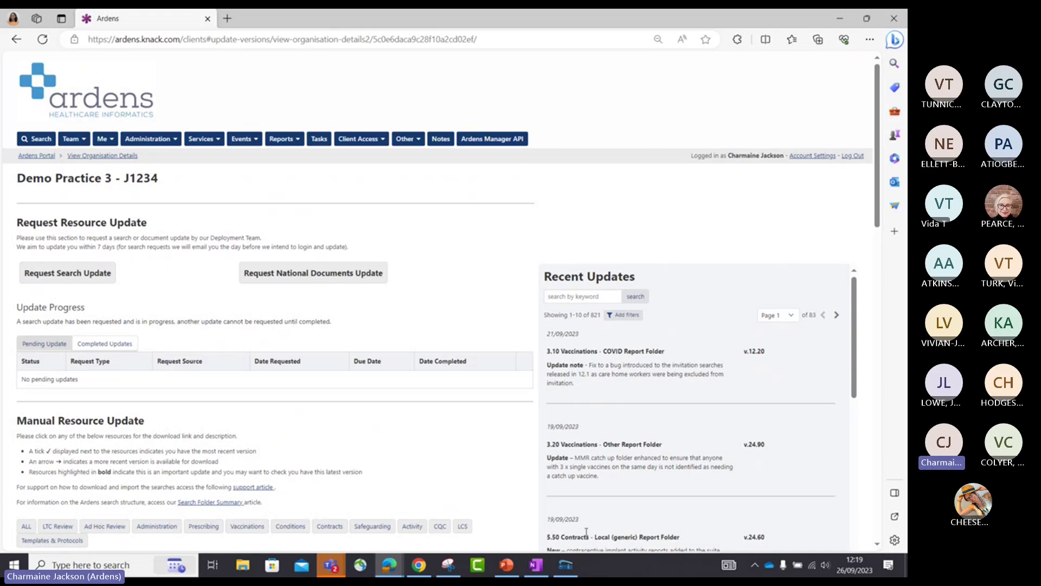
Return to EMIS Web and list the Work Done searches under Investment and Impact Fund (IIF) in the 5.32 Network DES folder
click(566, 564)
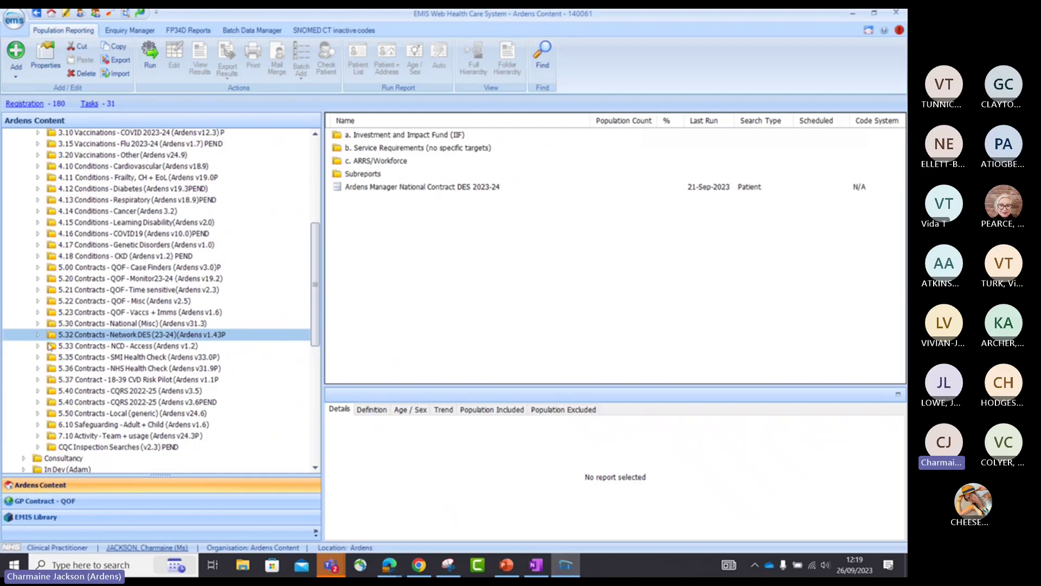
click(38, 334)
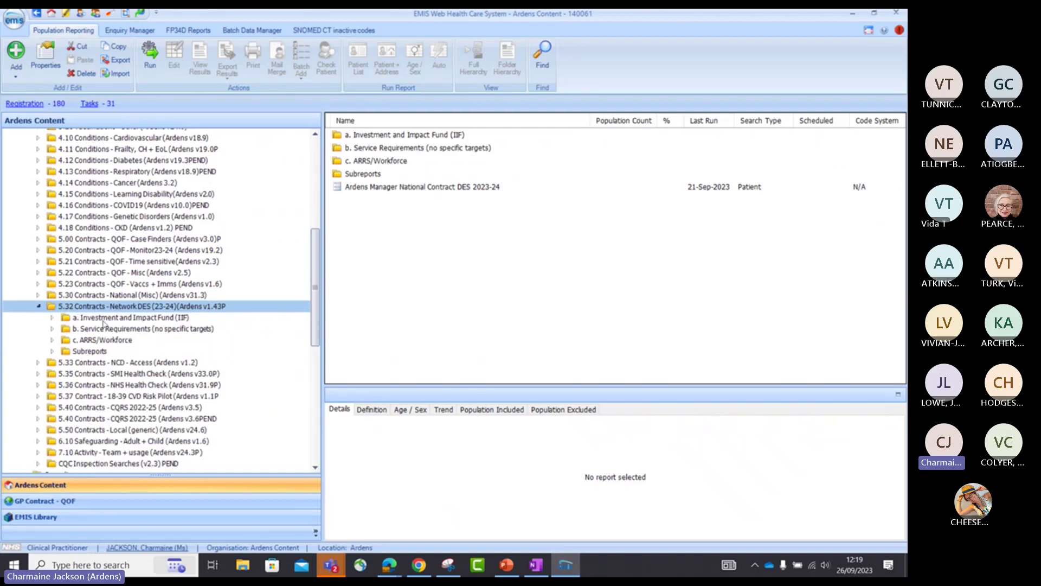
click(103, 320)
click(53, 319)
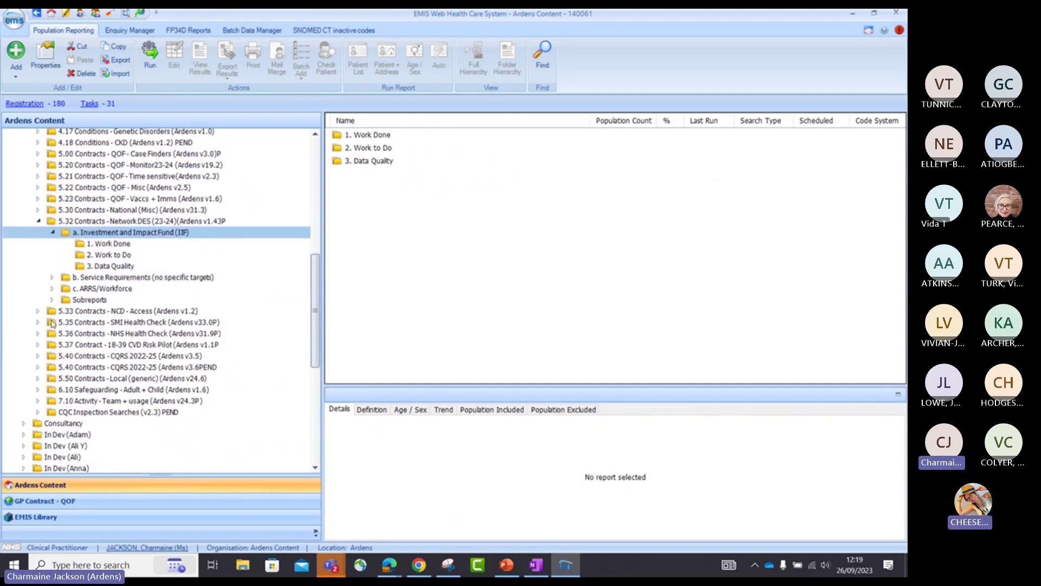
click(112, 245)
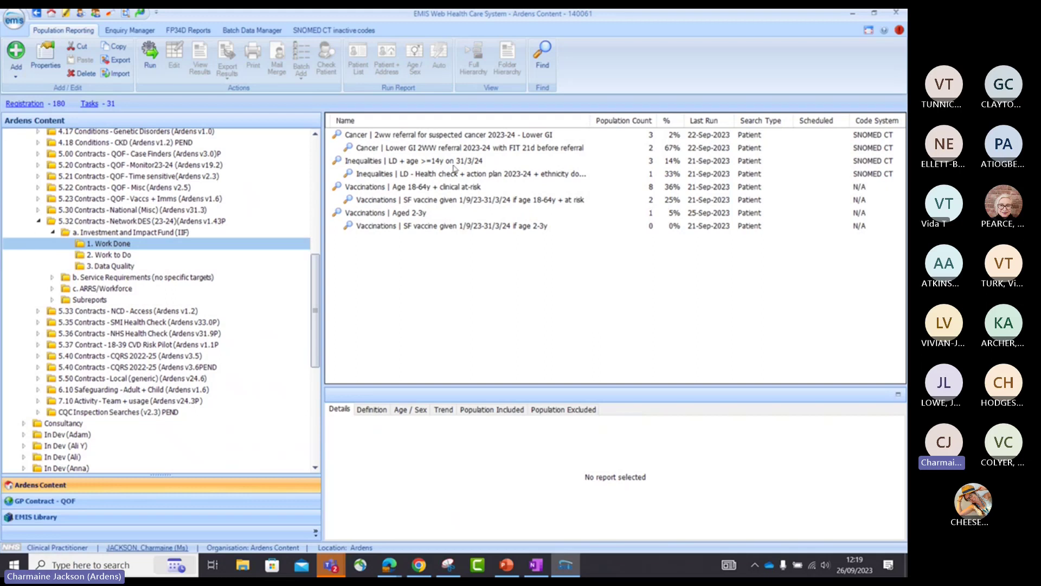
View the details of the two lower GI cancer searches in Work Done and compare the folder with Work to Do
click(452, 137)
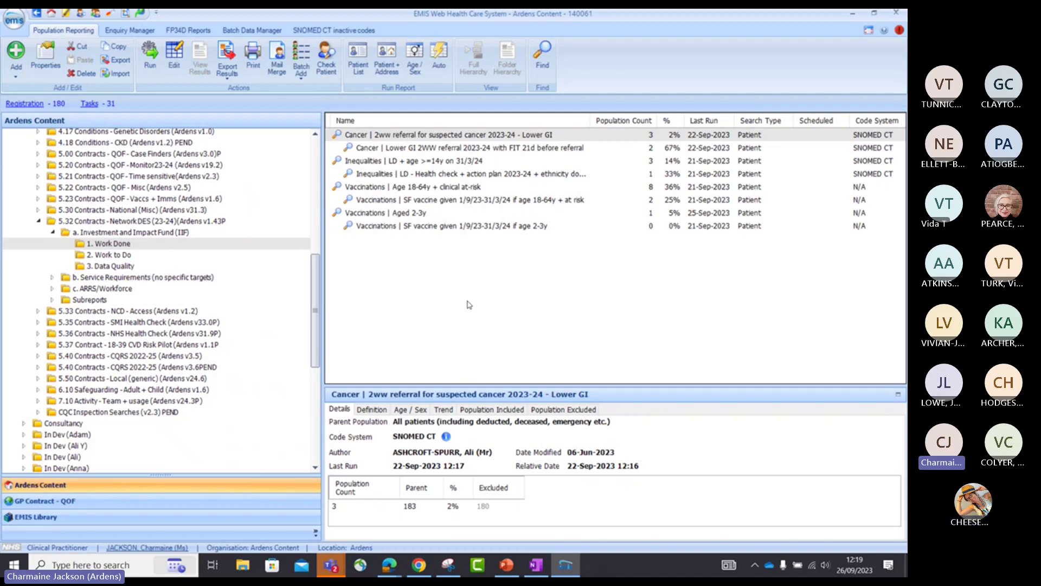
click(524, 149)
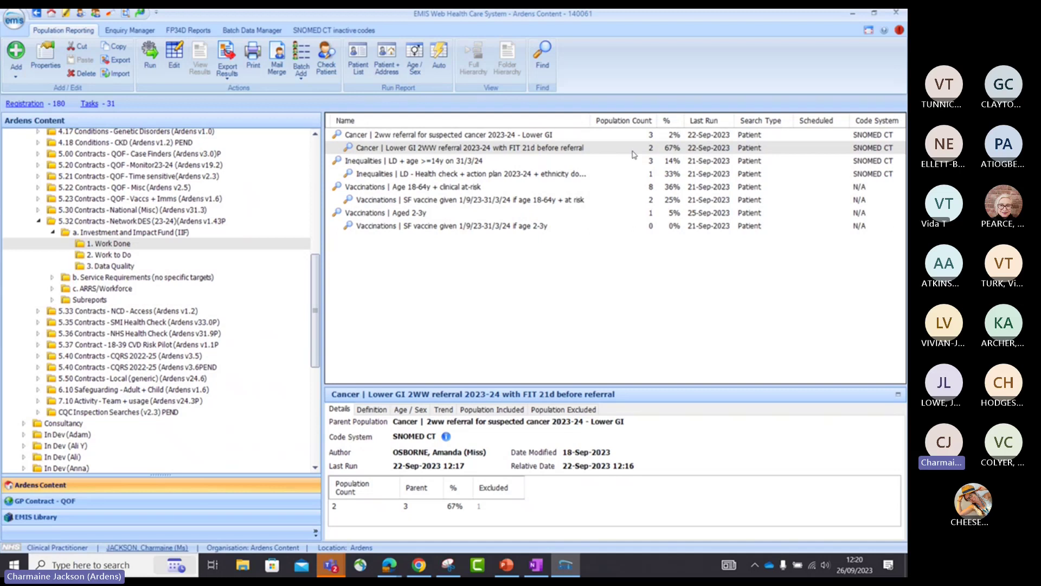
click(122, 257)
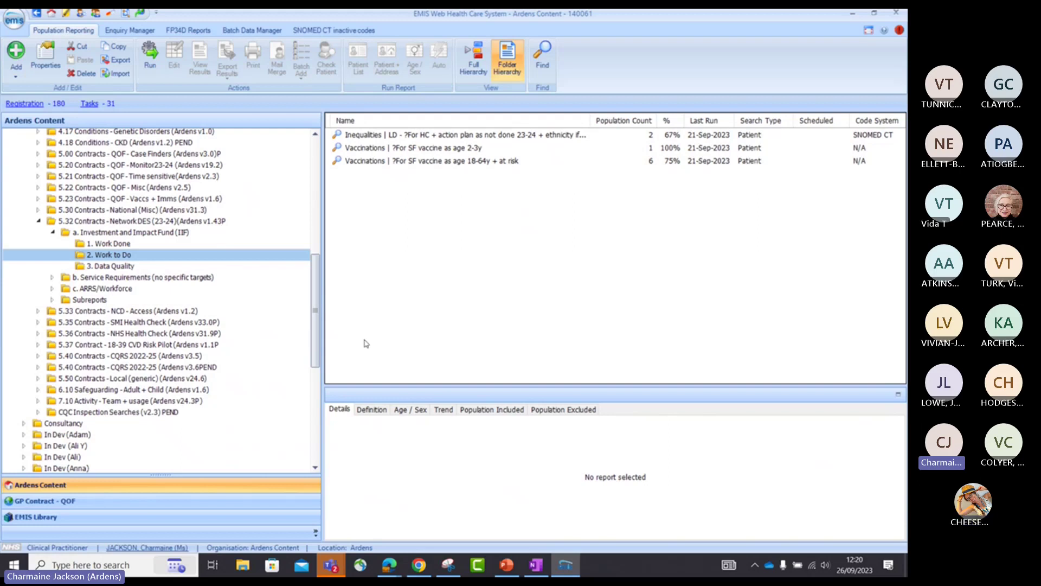
click(120, 245)
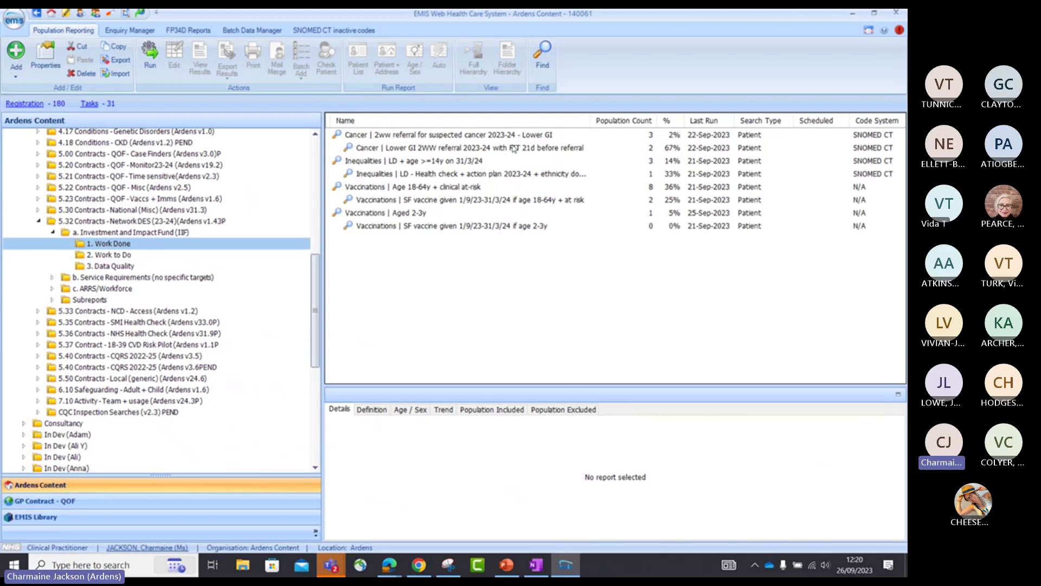
Examine the IIF Data Quality searches for incorrect FOB/qFIT recording and for a qFIT date recorded after referral
click(129, 266)
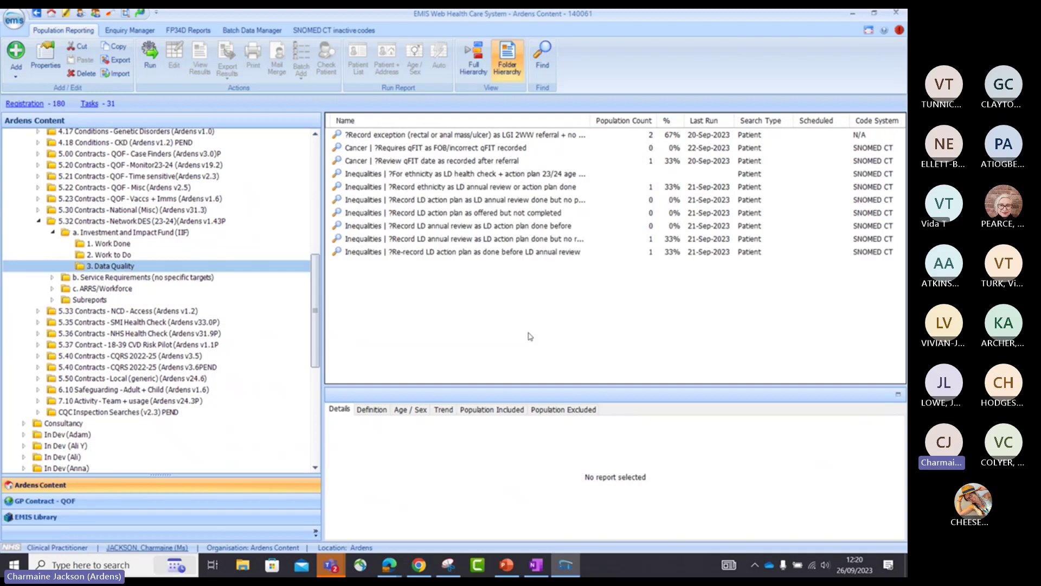
click(480, 149)
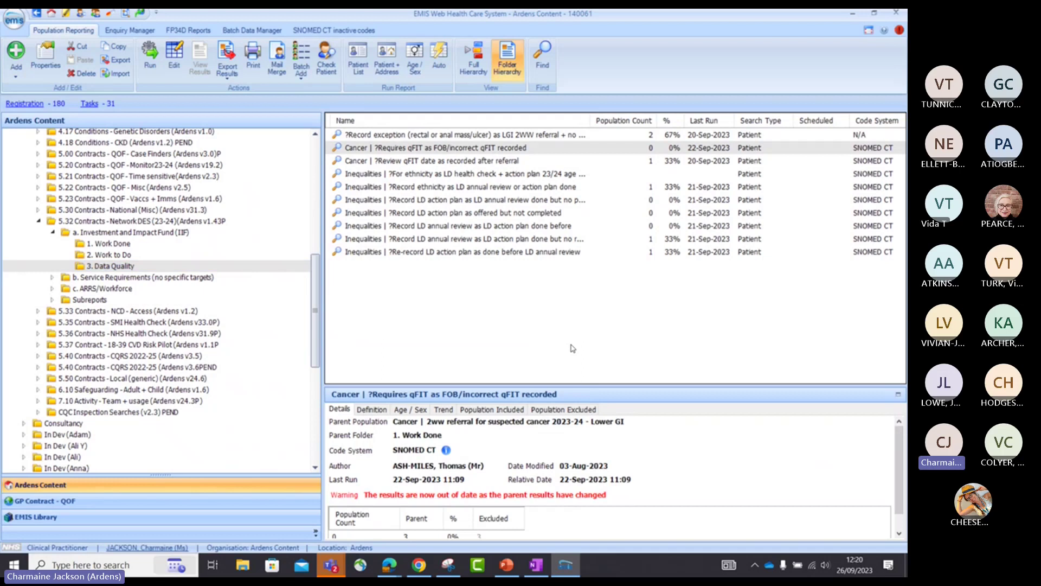
click(127, 246)
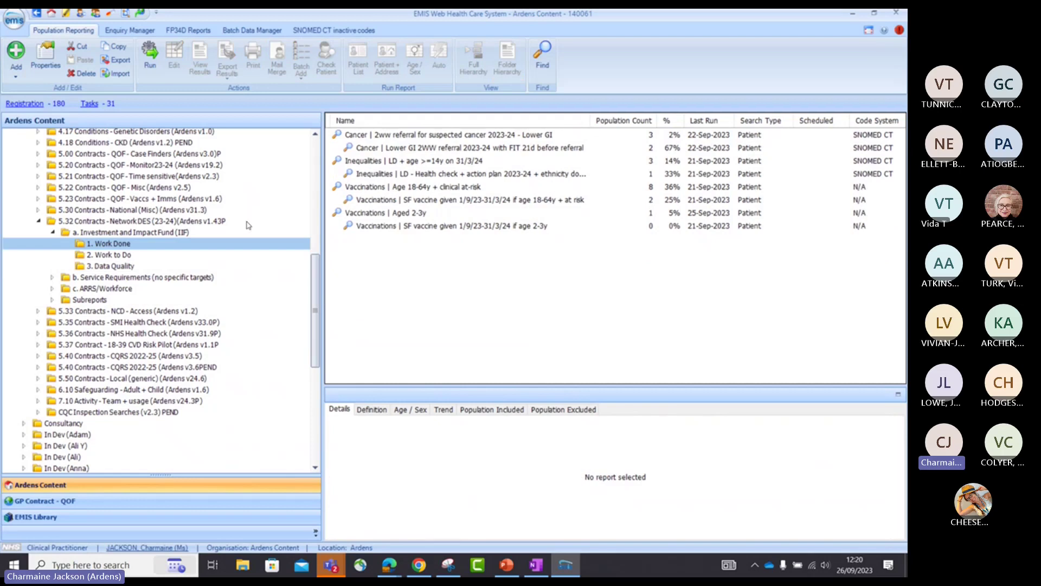
click(122, 266)
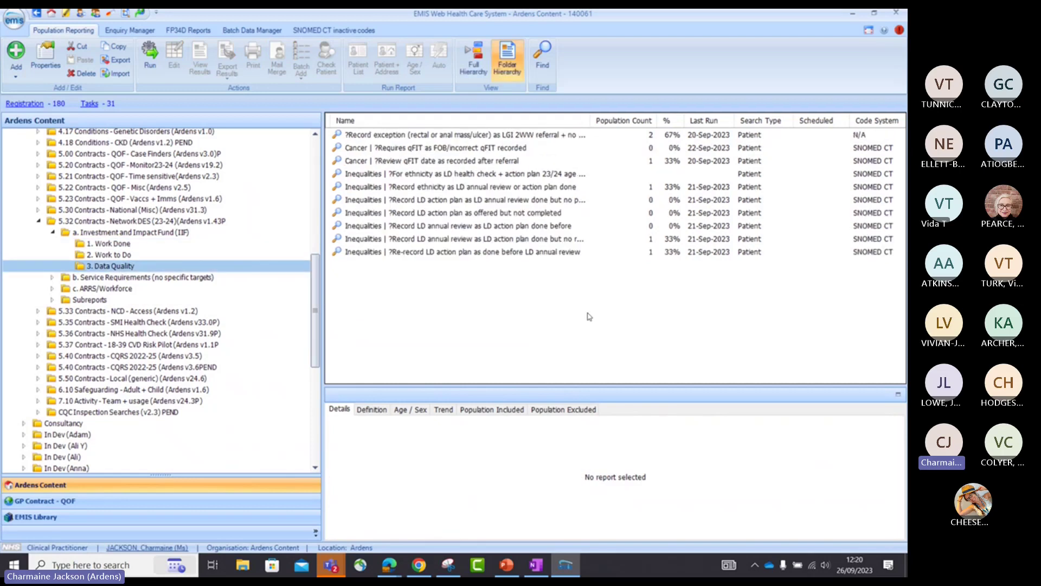
click(502, 152)
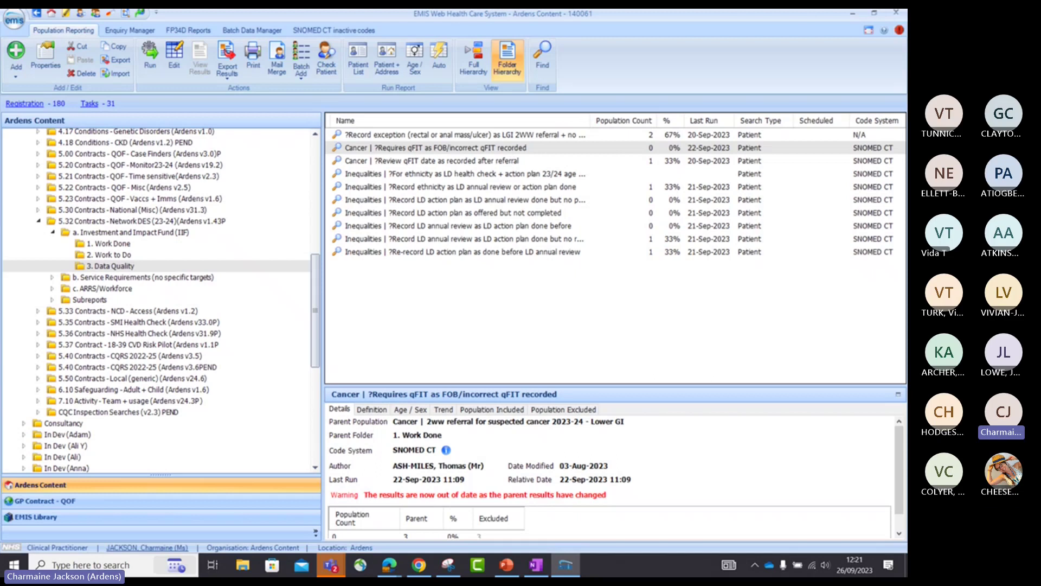
key(alt+Tab)
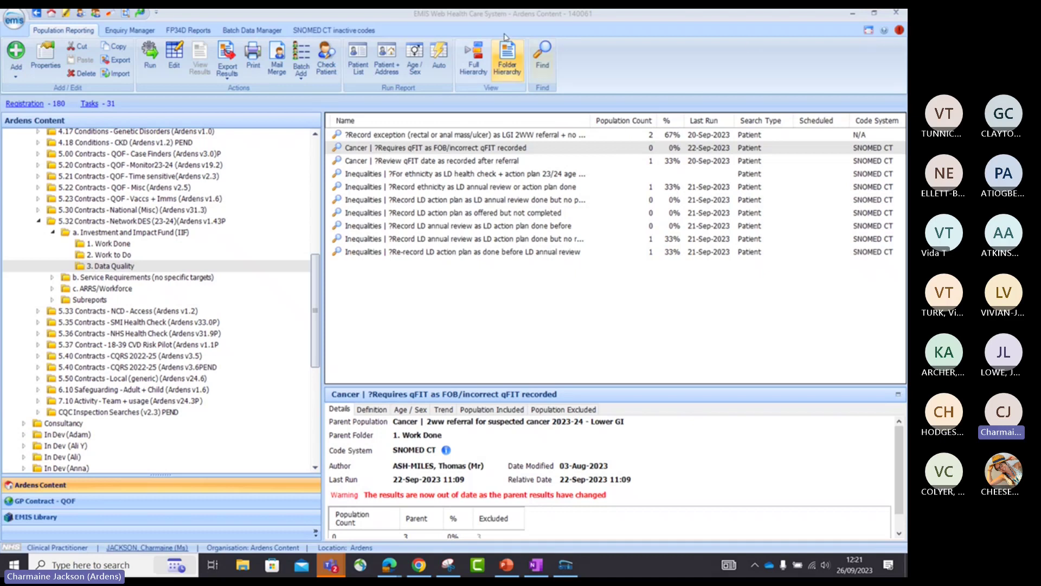
click(400, 161)
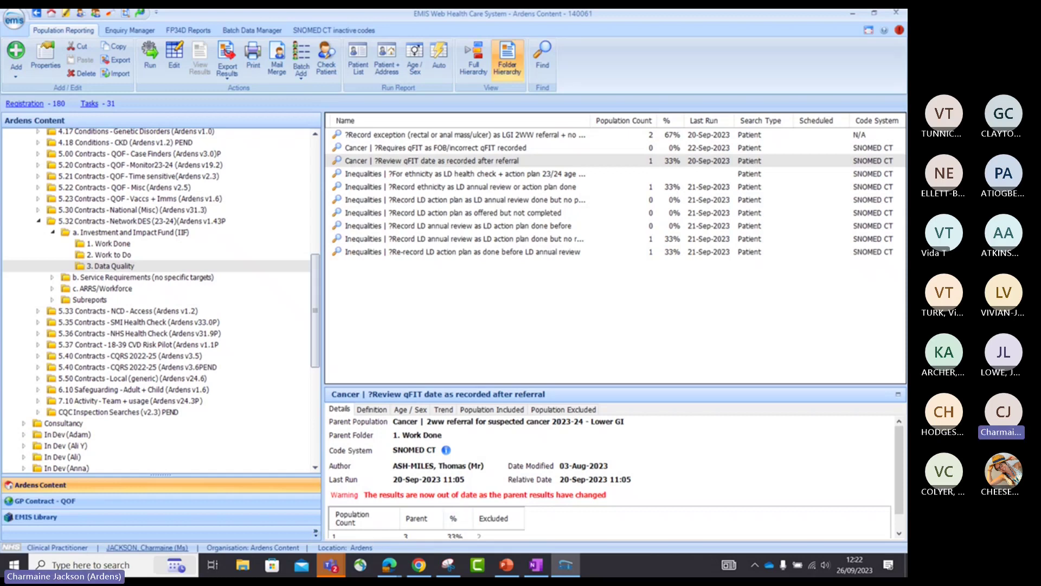
key(alt+Tab)
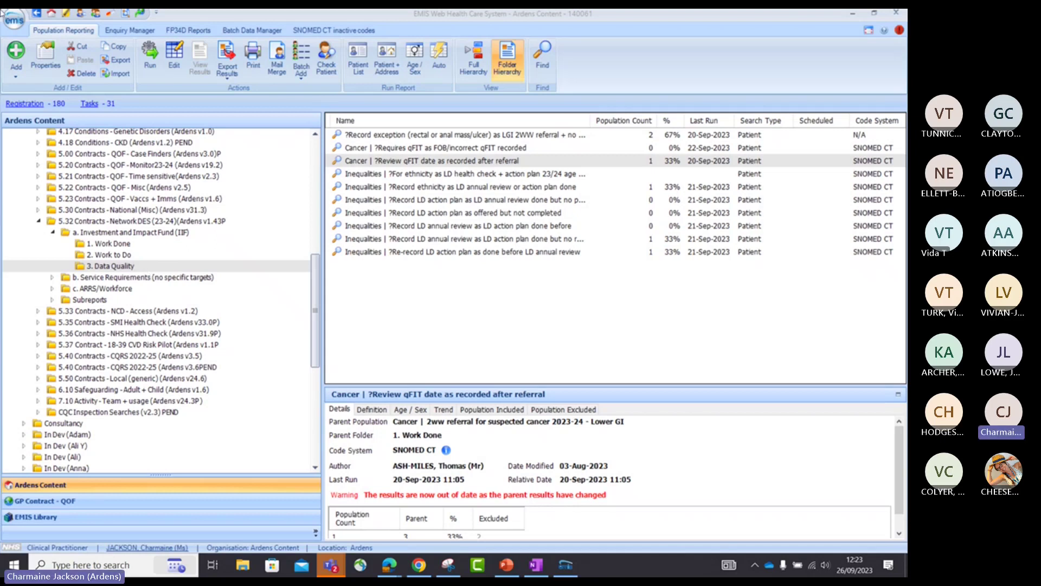
Open the current patient's consultations and start a new consultation with the default consultation properties
click(95, 17)
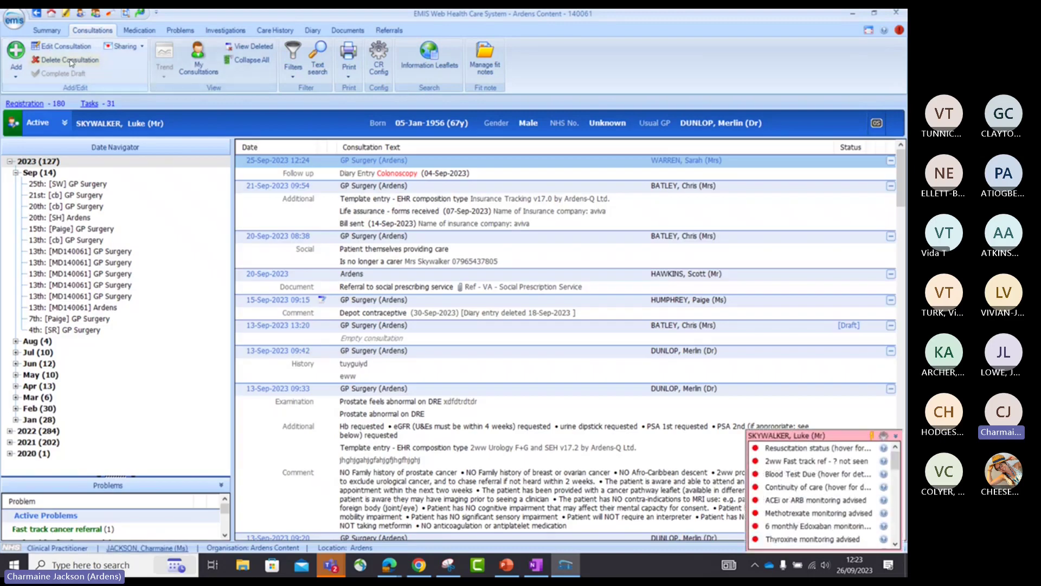
click(16, 54)
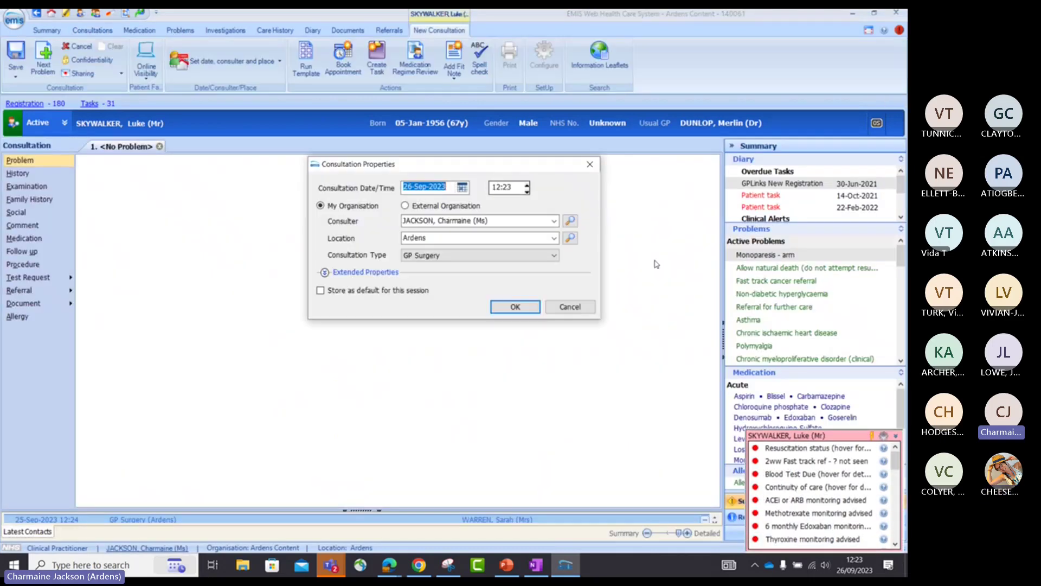
click(519, 307)
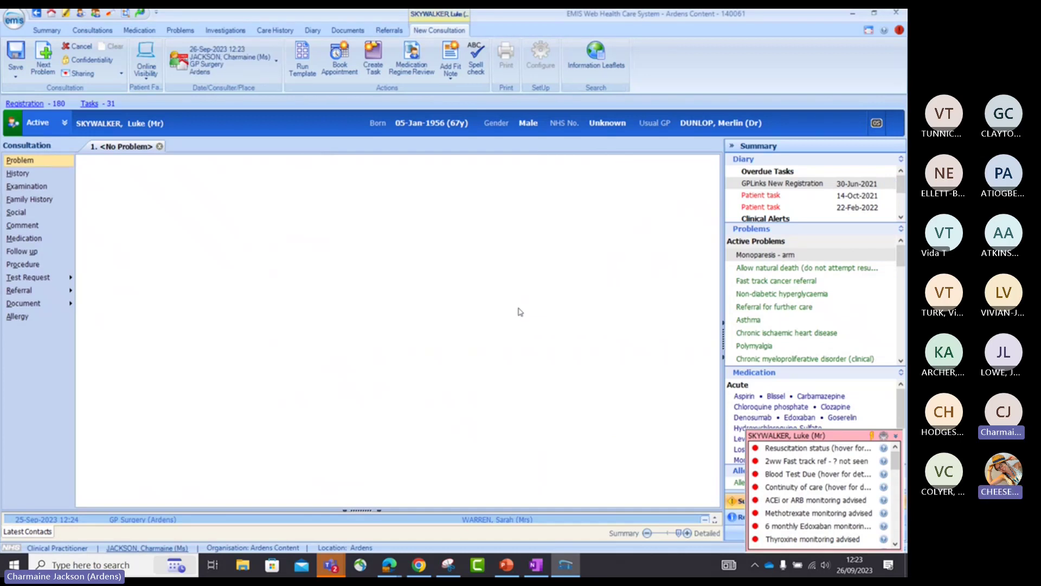
Run the recently used Ardens Fast Track Safety Netting Template in the new consultation
click(301, 69)
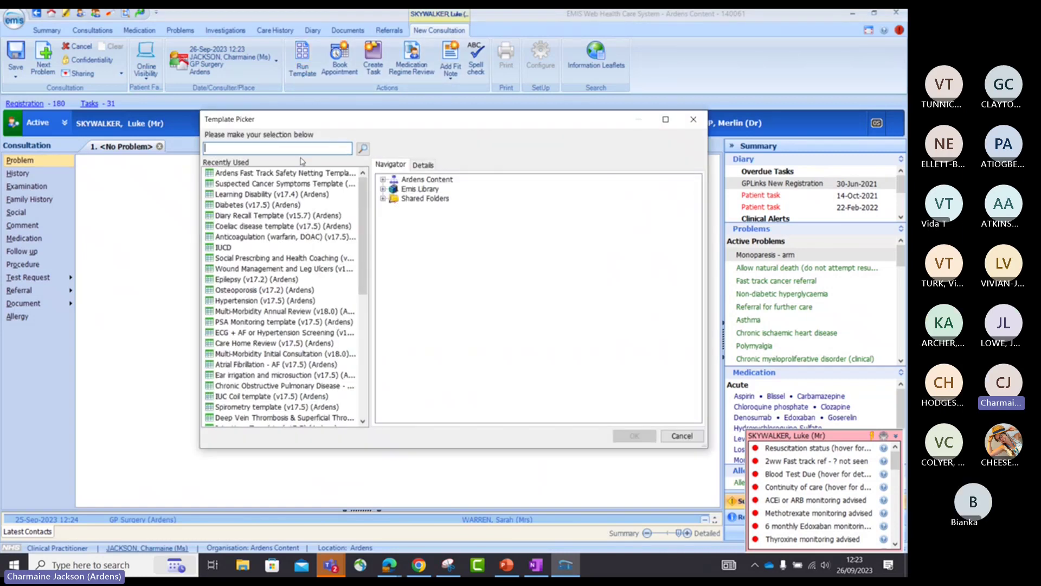
click(252, 174)
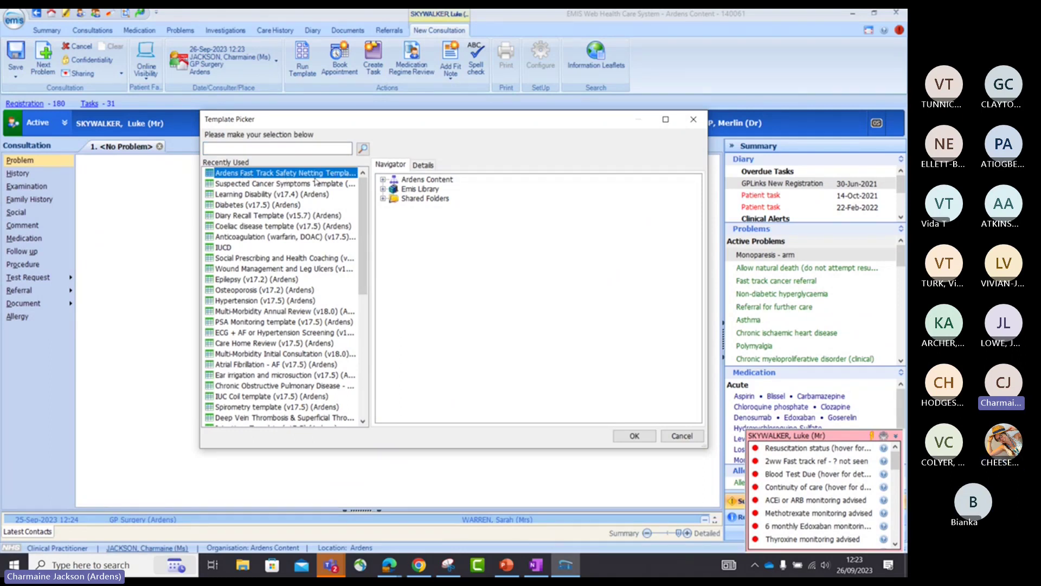
click(630, 443)
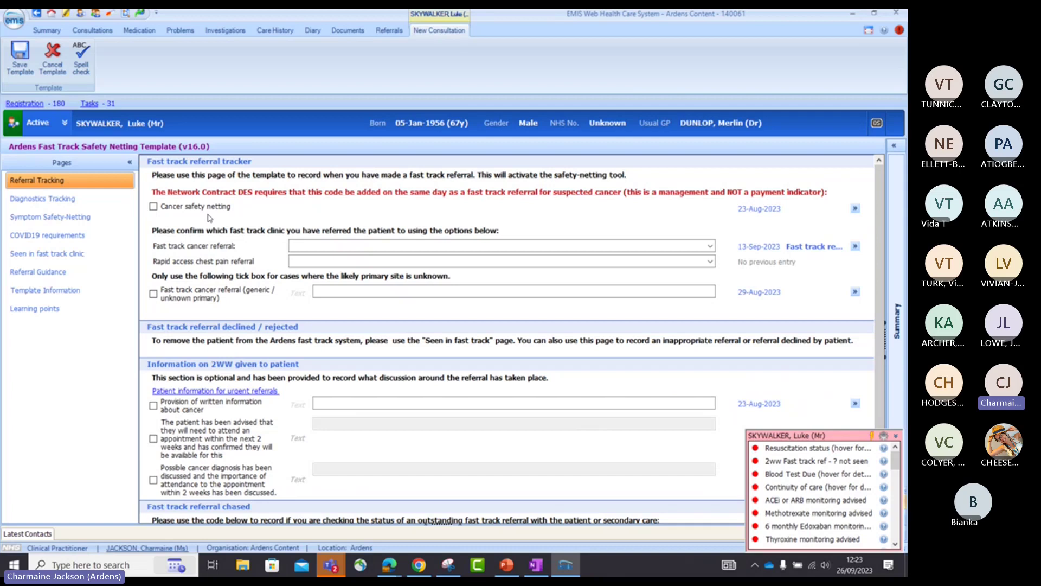
Record cancer safety netting and set the fast track cancer referral to "Fast track referral for suspected lower gastrointestinal cancer"
click(169, 212)
click(709, 246)
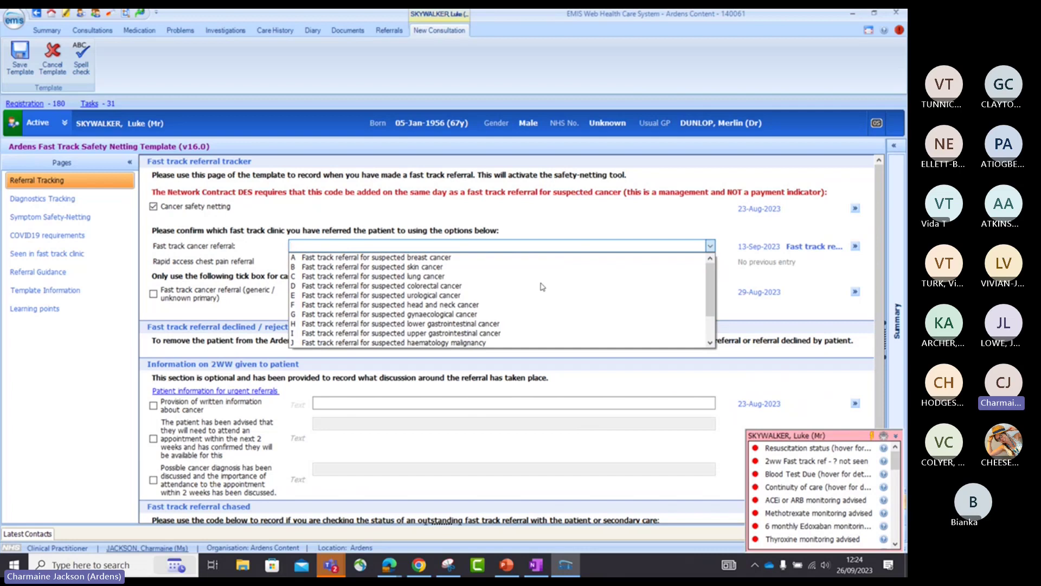
click(637, 221)
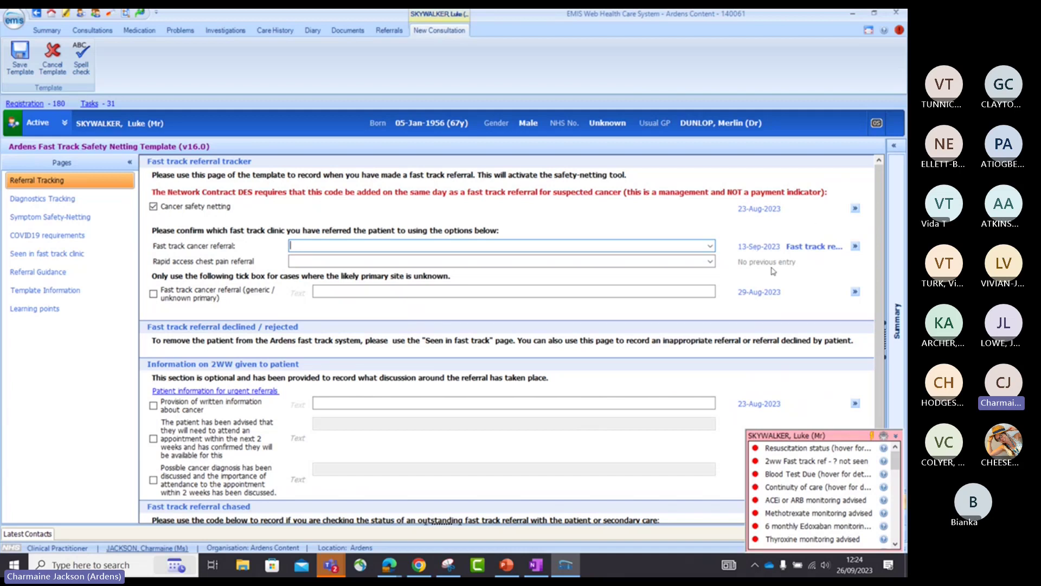
click(712, 249)
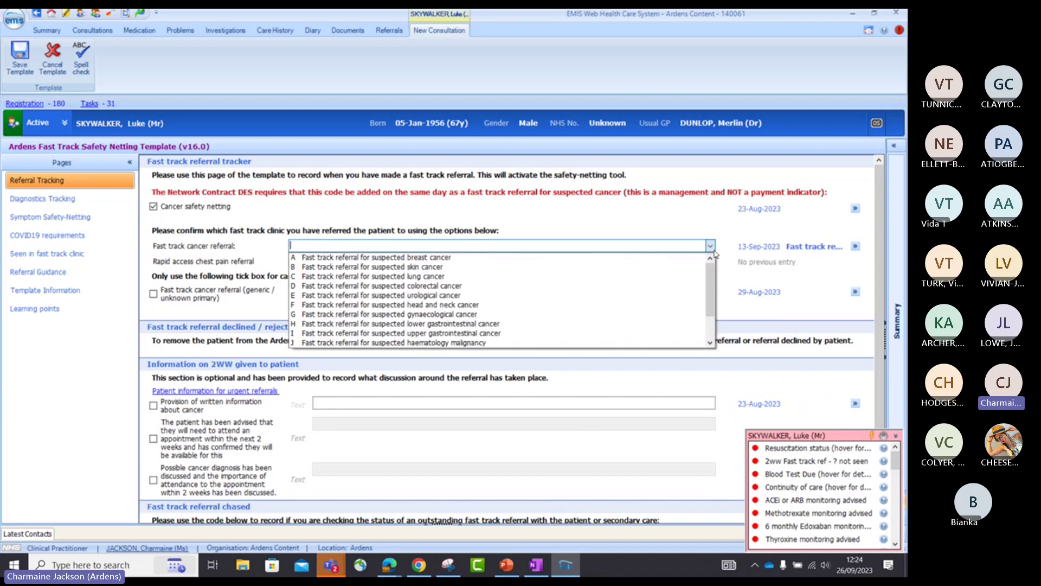
click(491, 324)
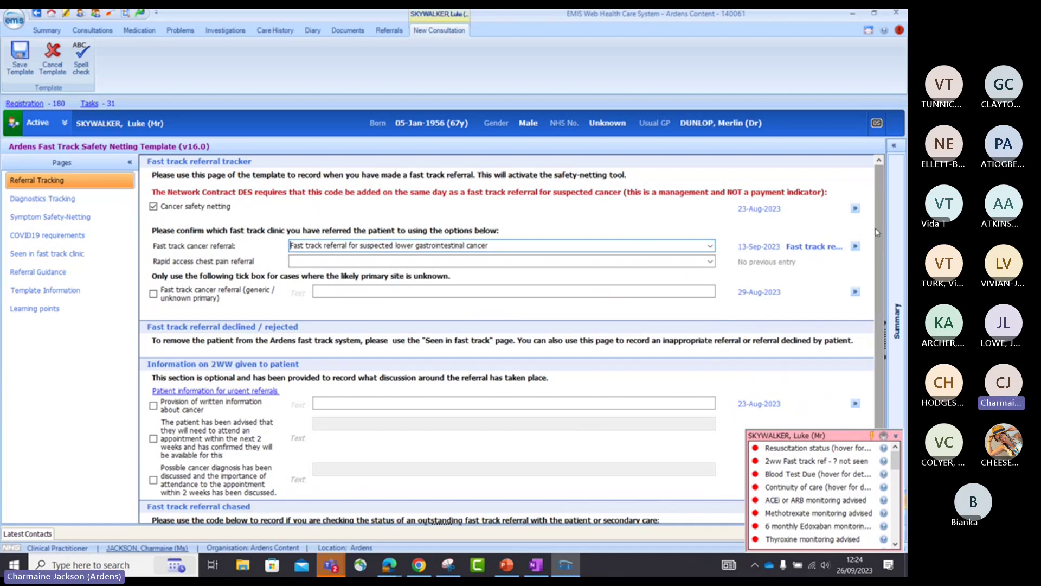
Mark all three 2WW information entries: written information provided, availability for an appointment within 2 weeks, and possible cancer diagnosis discussed
scroll(875, 228, down, 1)
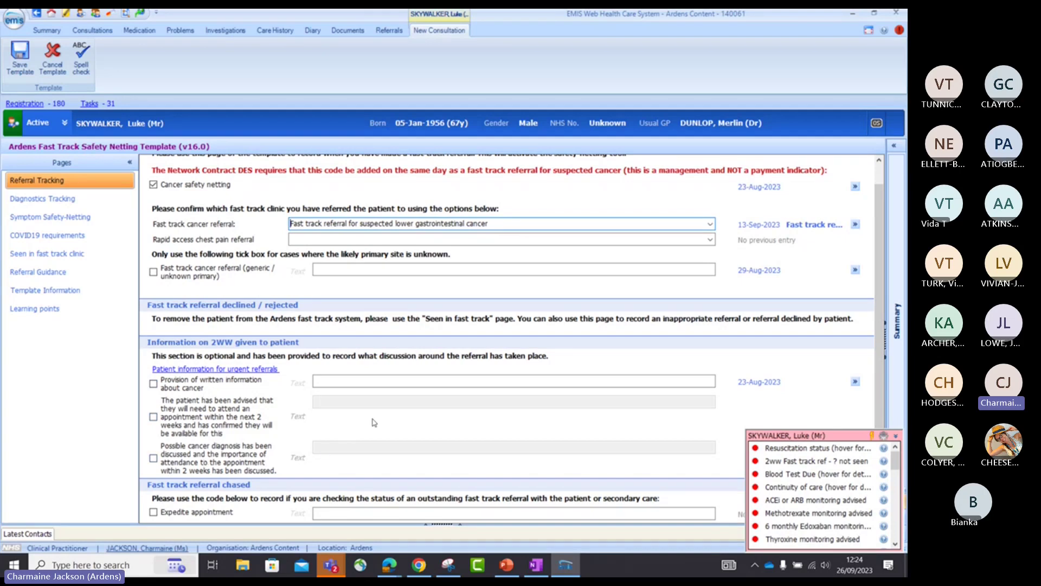
click(224, 388)
click(212, 418)
click(212, 452)
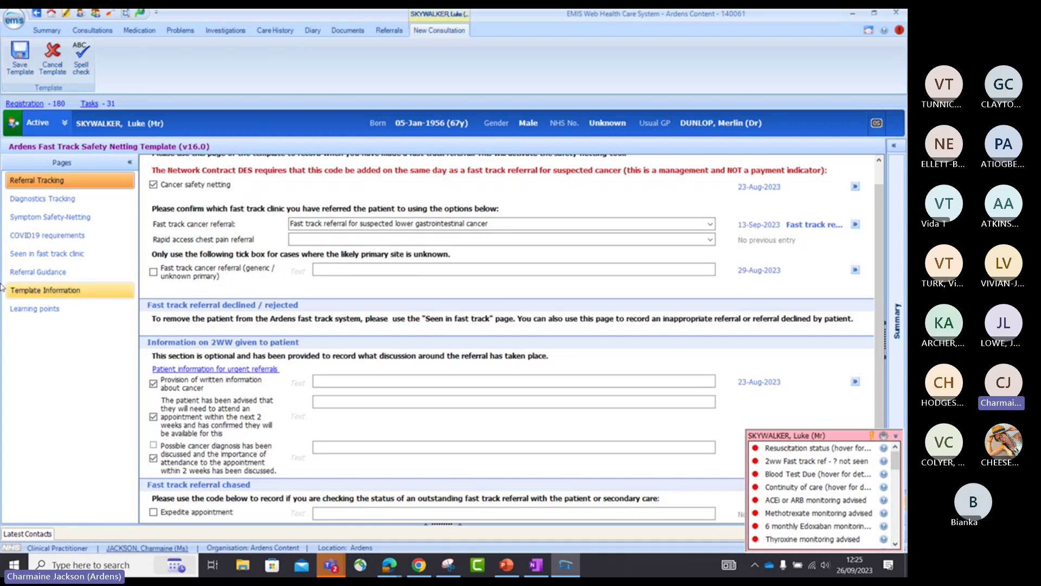
Look at the Seen in fast track clinic page, return to Referral Tracking and read the "2ww Fast track ref - ? not seen" alert
click(36, 254)
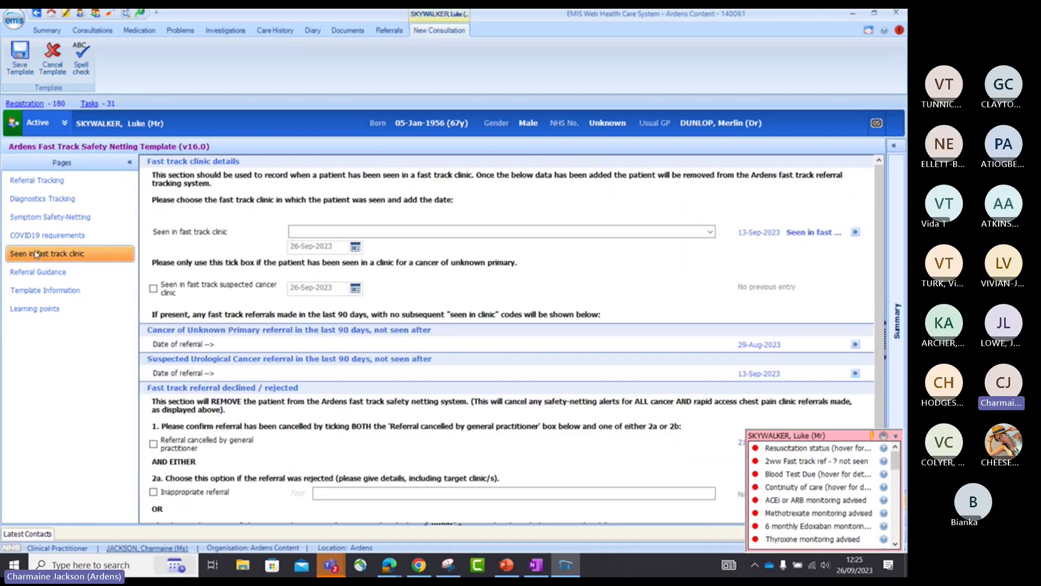
click(69, 188)
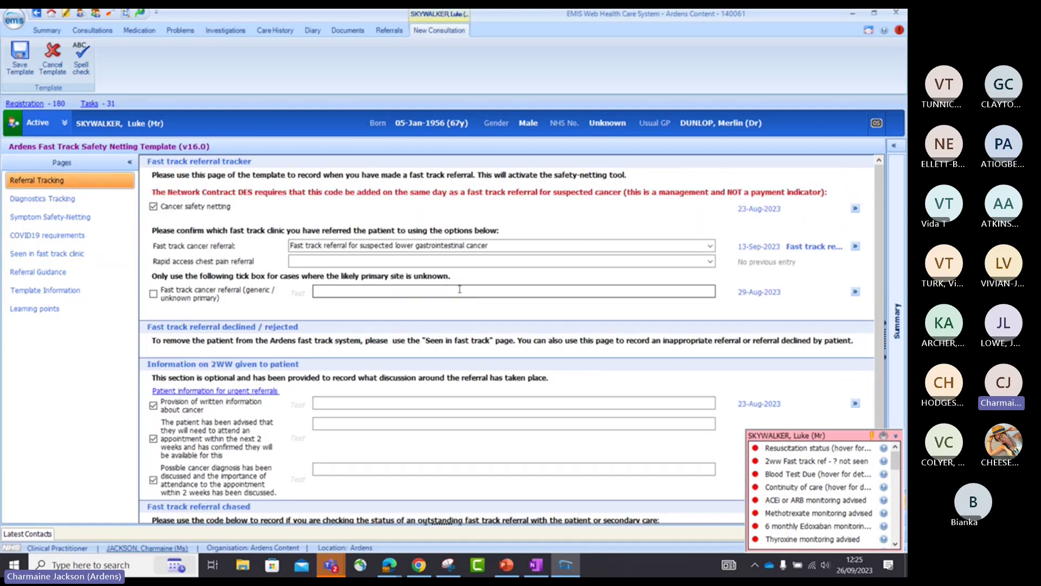
mouse_move(831, 476)
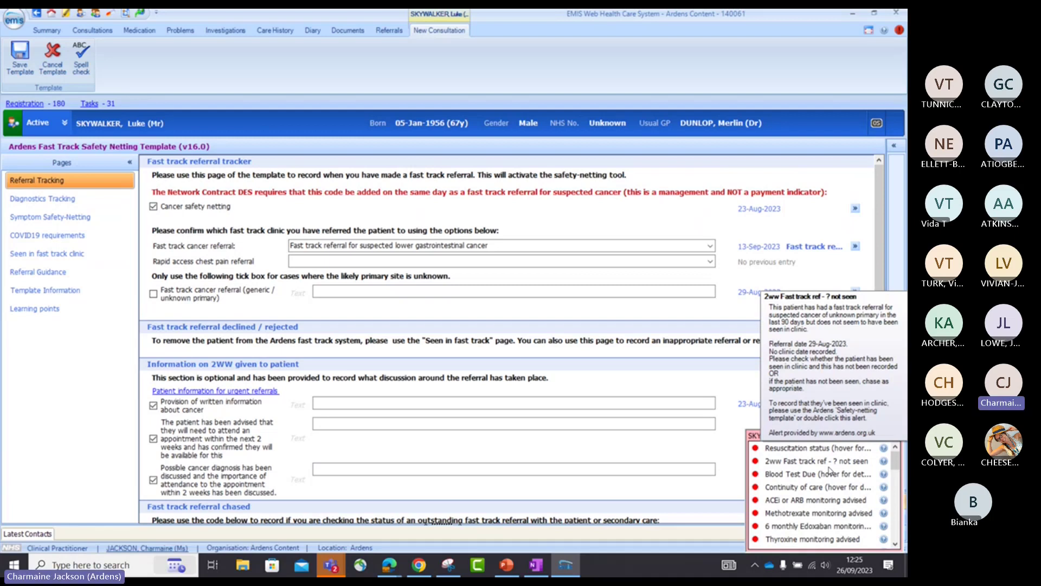
Record an urgent faecal immunochemical test kit provision in Diagnostics Tracking and review the options for completing the tracking
click(42, 199)
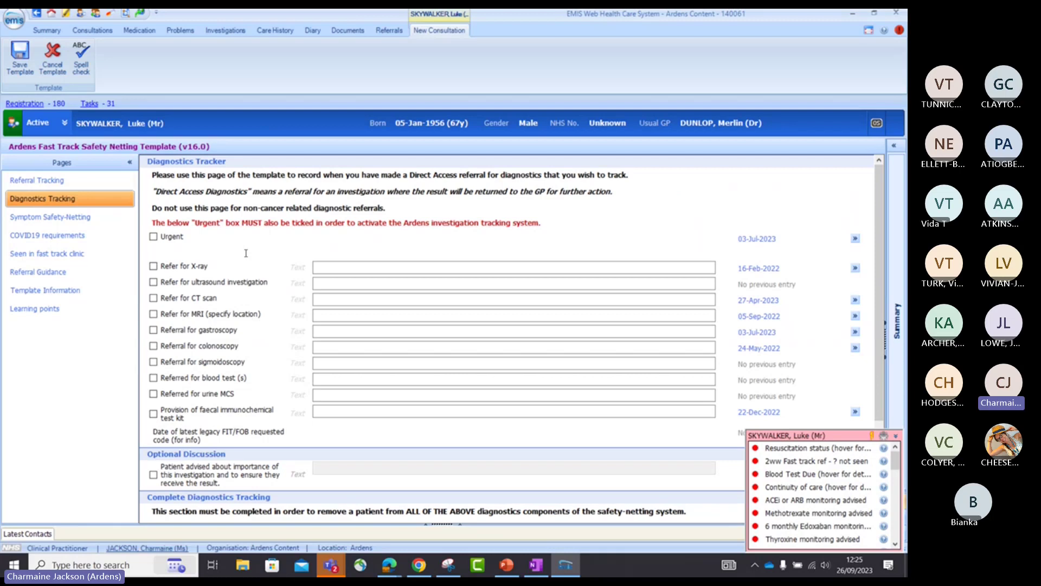
click(153, 237)
click(171, 419)
scroll(326, 400, down, 5)
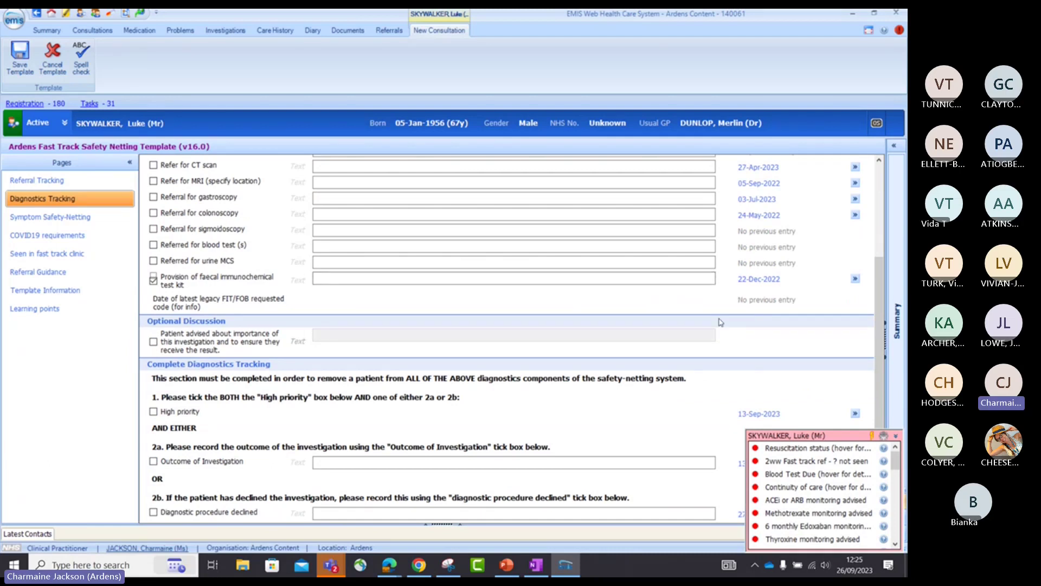
scroll(337, 329, up, 3)
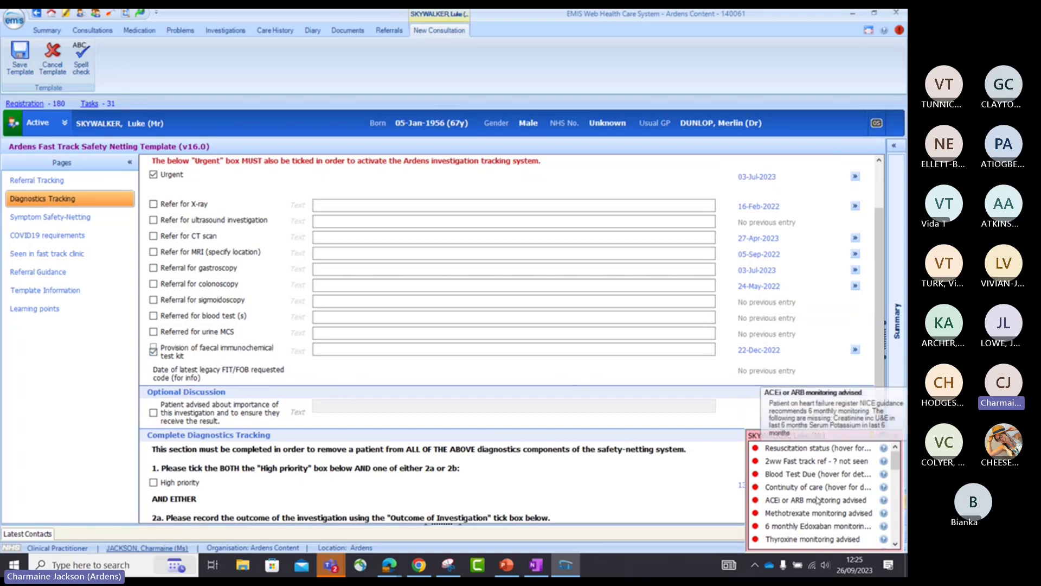
mouse_move(812, 502)
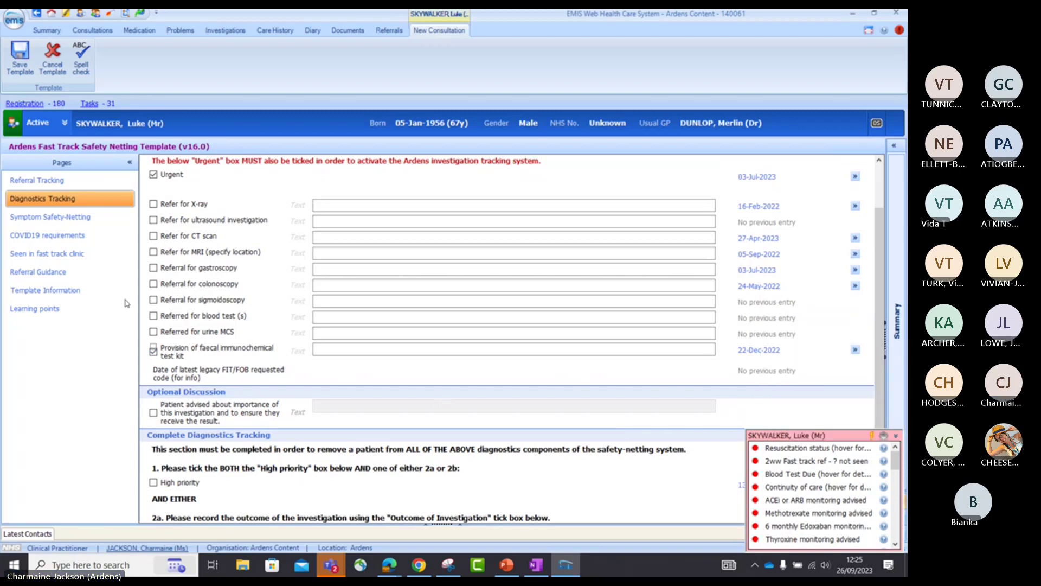
Record active monitoring in Symptom Safety-Netting with the text "abdo pain" and a follow-up date of 17-Oct-2023
click(88, 219)
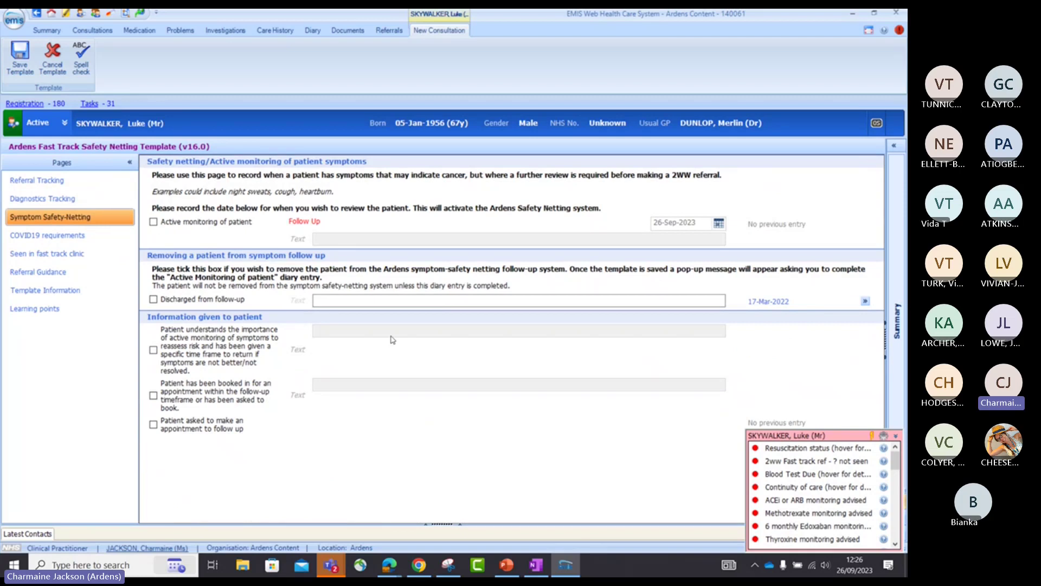
click(233, 222)
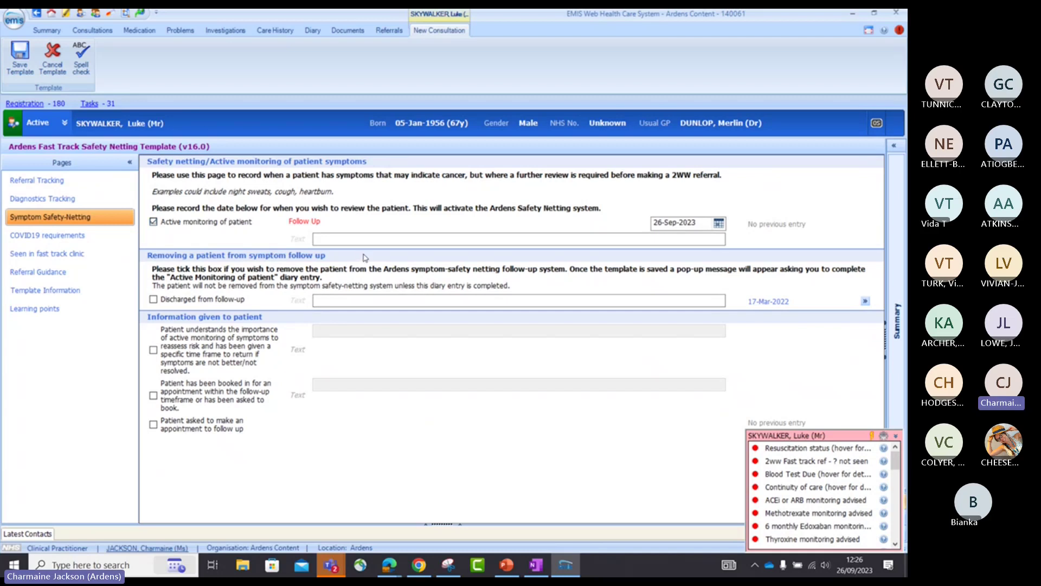
key(space)
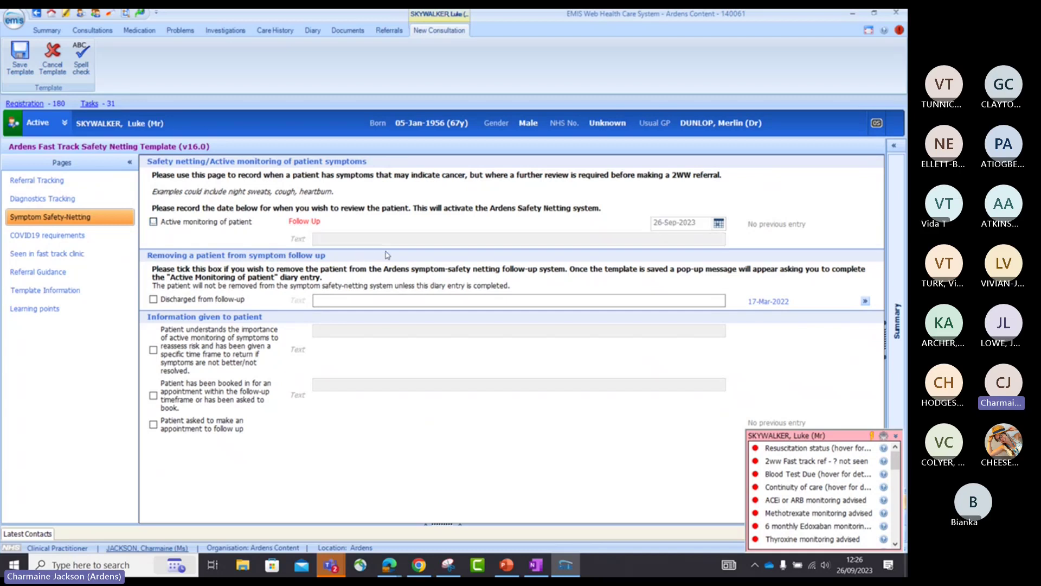
click(164, 221)
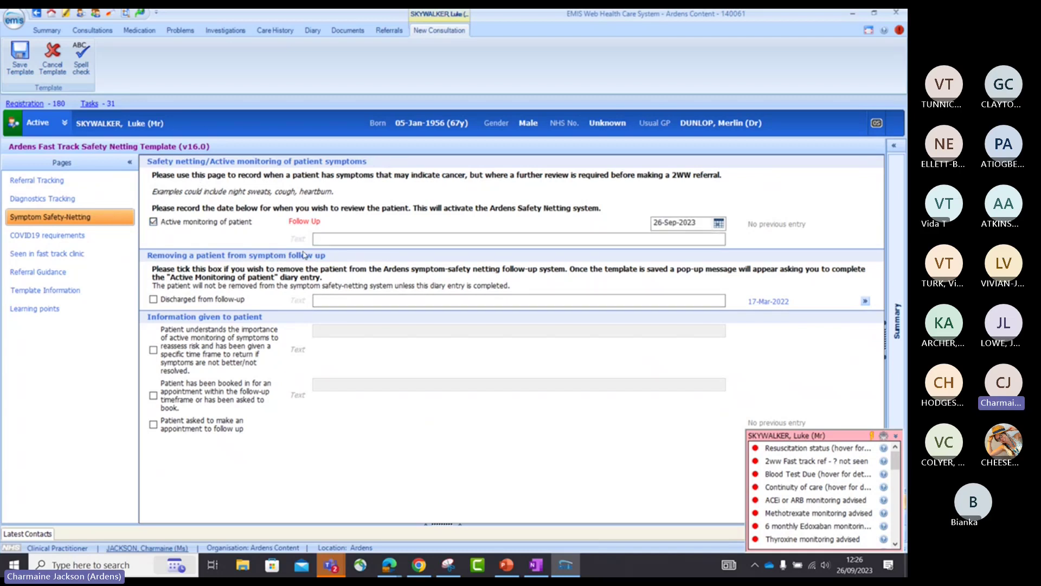
click(334, 238)
text(abd)
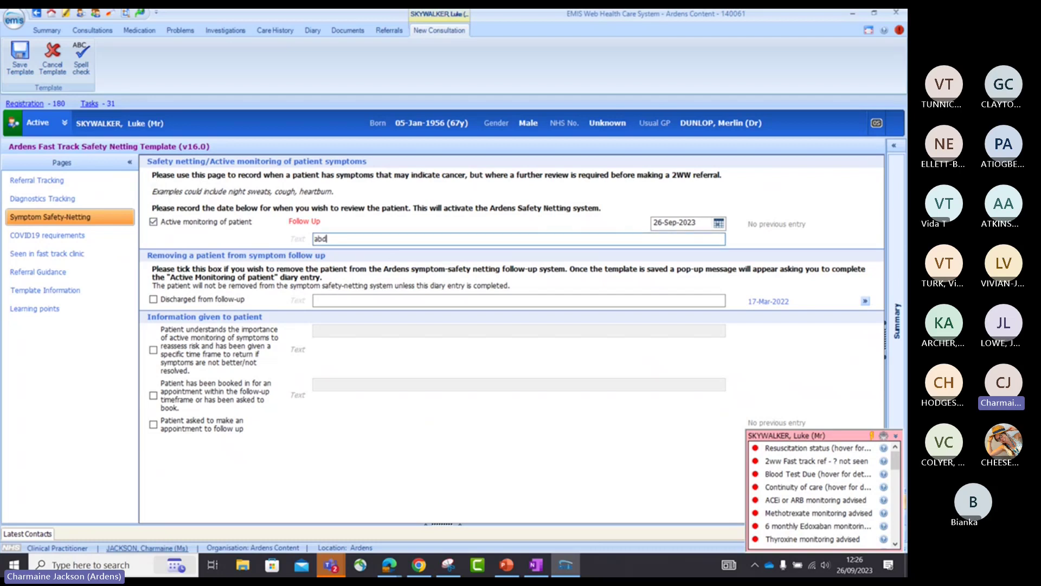
text(o pain)
drag(703, 220, 646, 223)
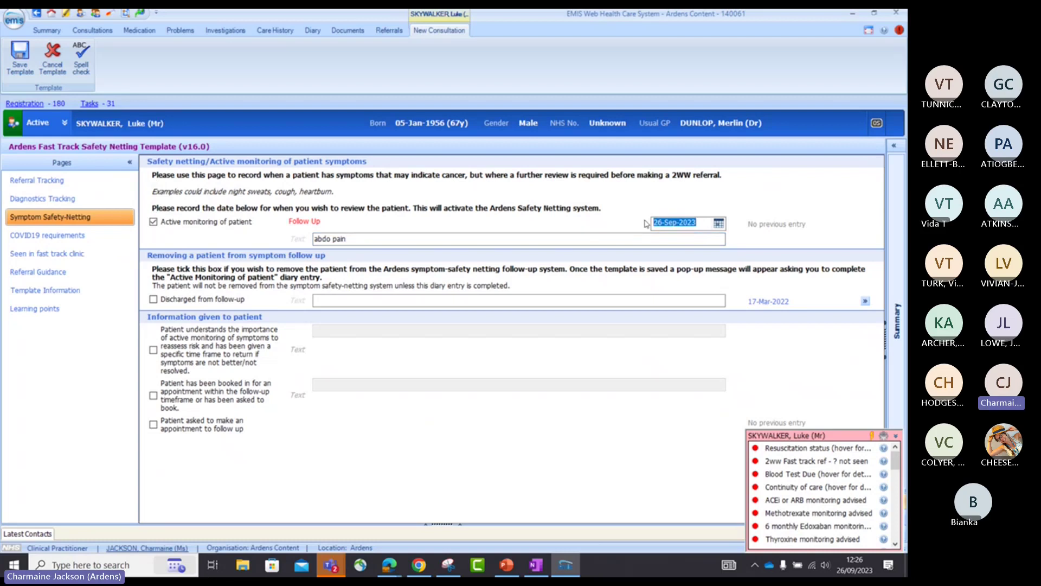
text(17-Oct-2023)
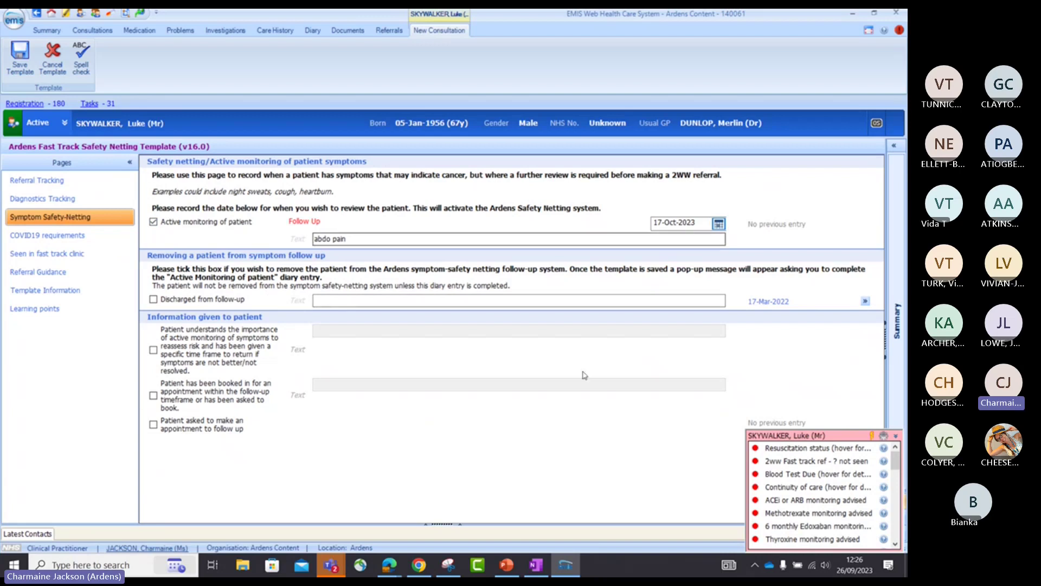
mouse_move(780, 519)
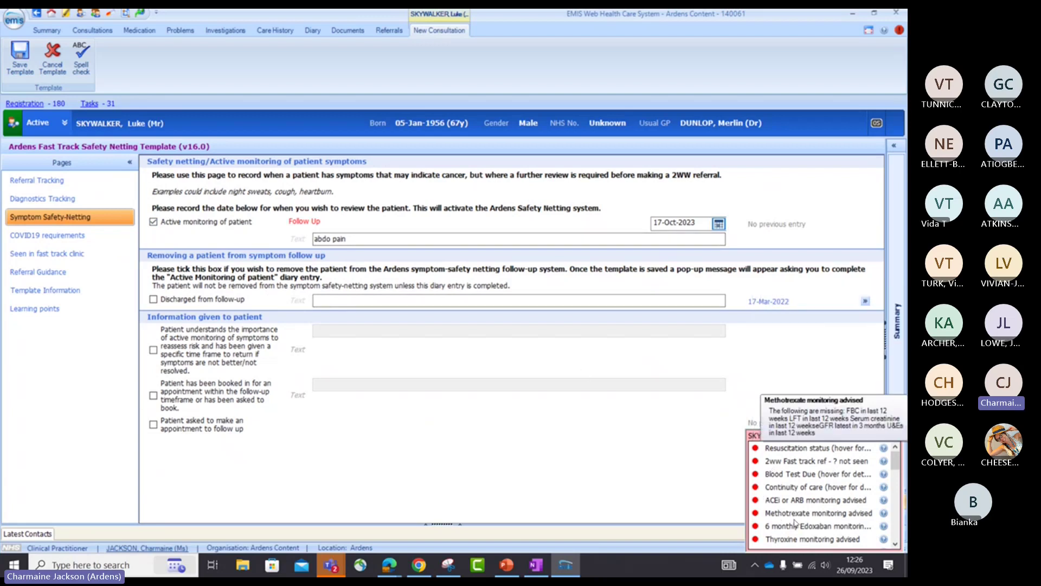
mouse_move(772, 477)
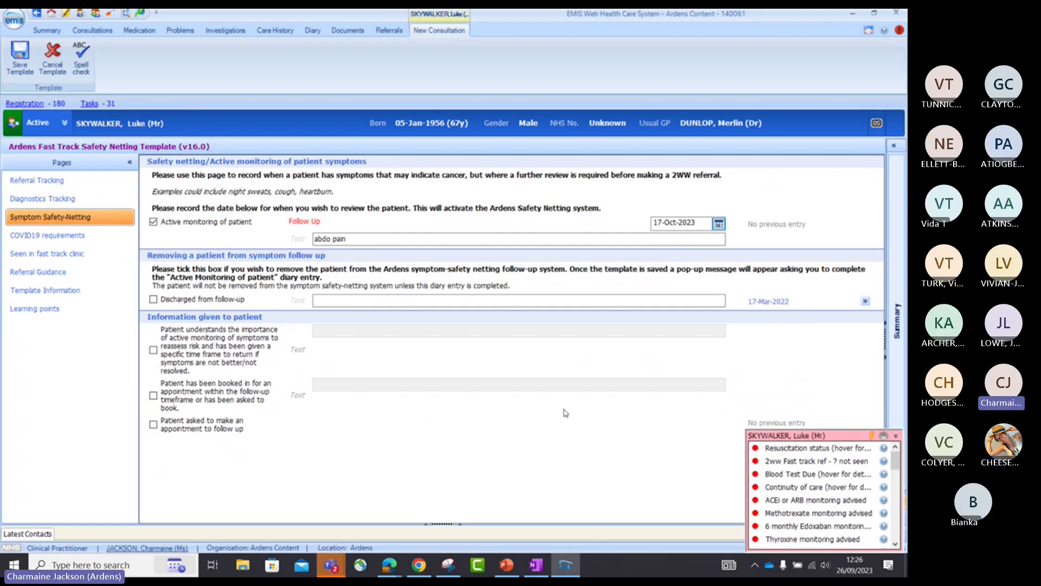
Cancel the safety netting template, discard its entries and open Population Reporting
click(48, 61)
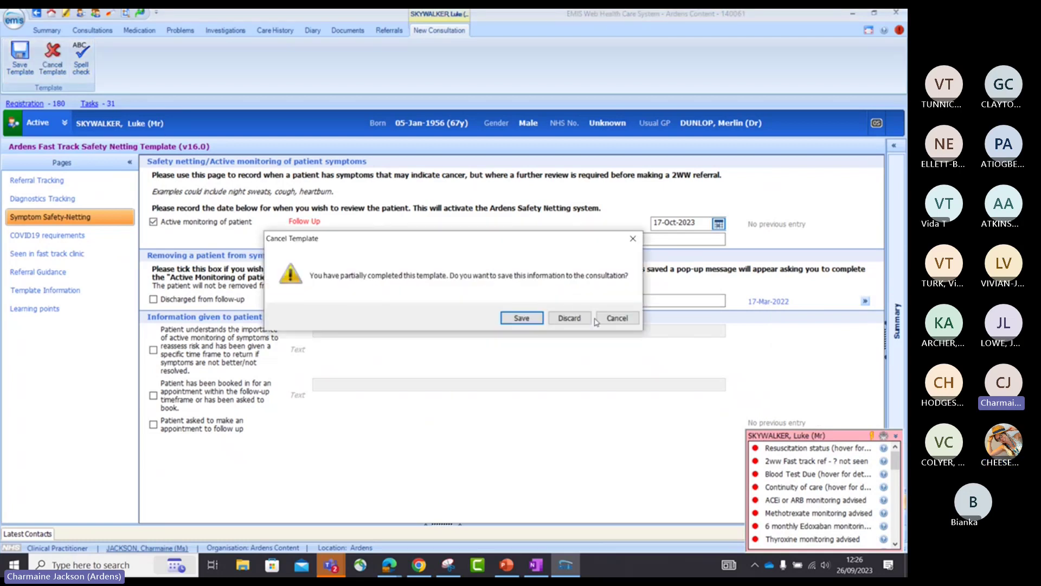
click(587, 320)
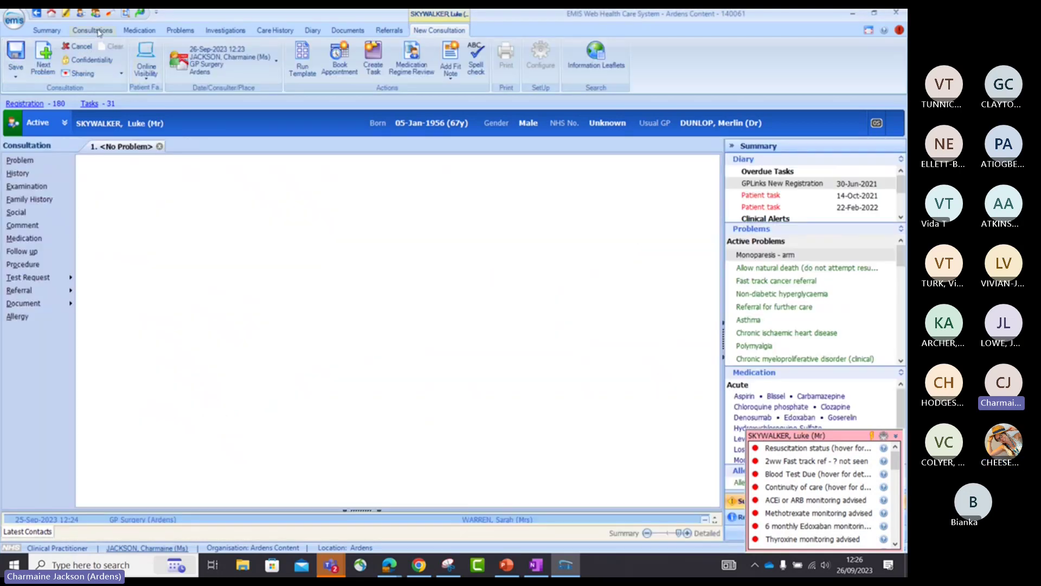
click(7, 27)
mouse_move(44, 154)
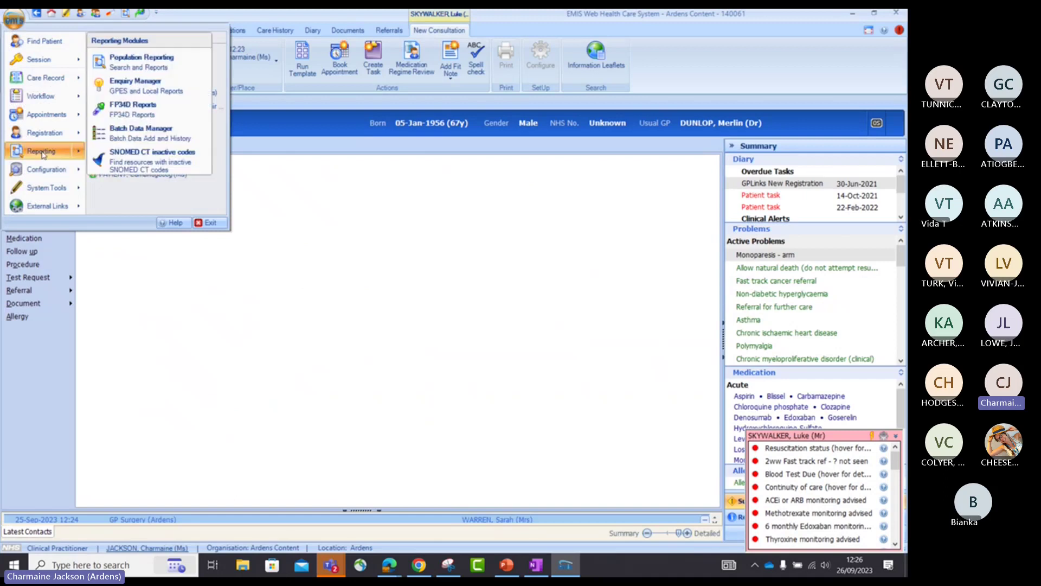
click(141, 60)
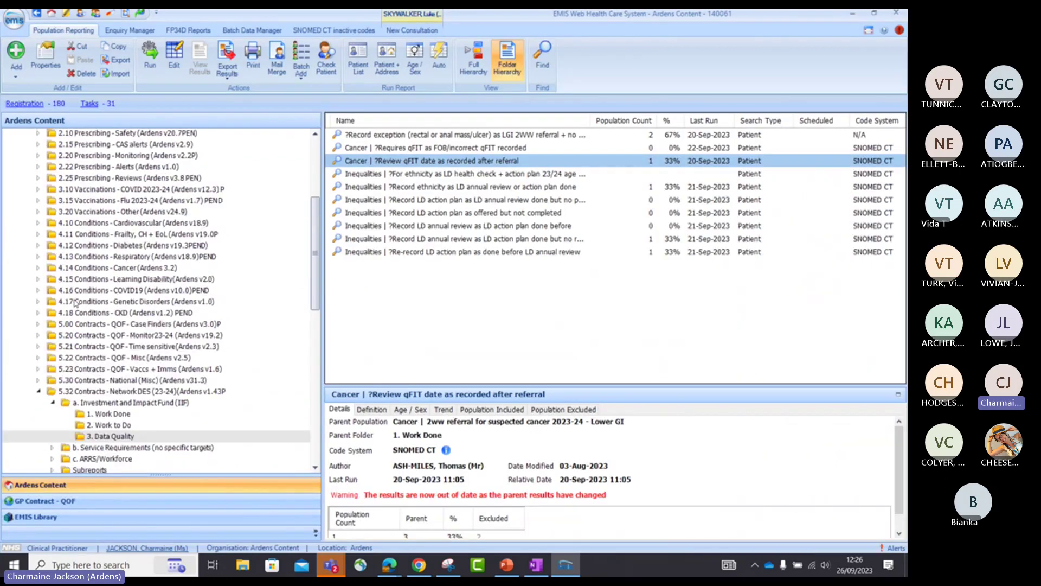
Expand the 4.14 Conditions - Cancer folder and its Fast track safety-netting subfolder
scroll(76, 303, up, 2)
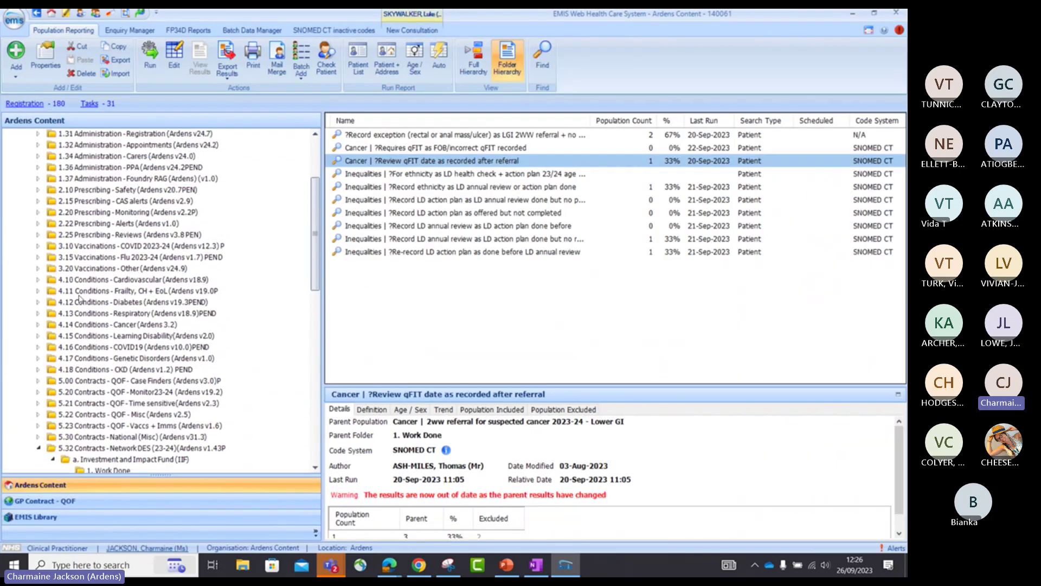
click(99, 325)
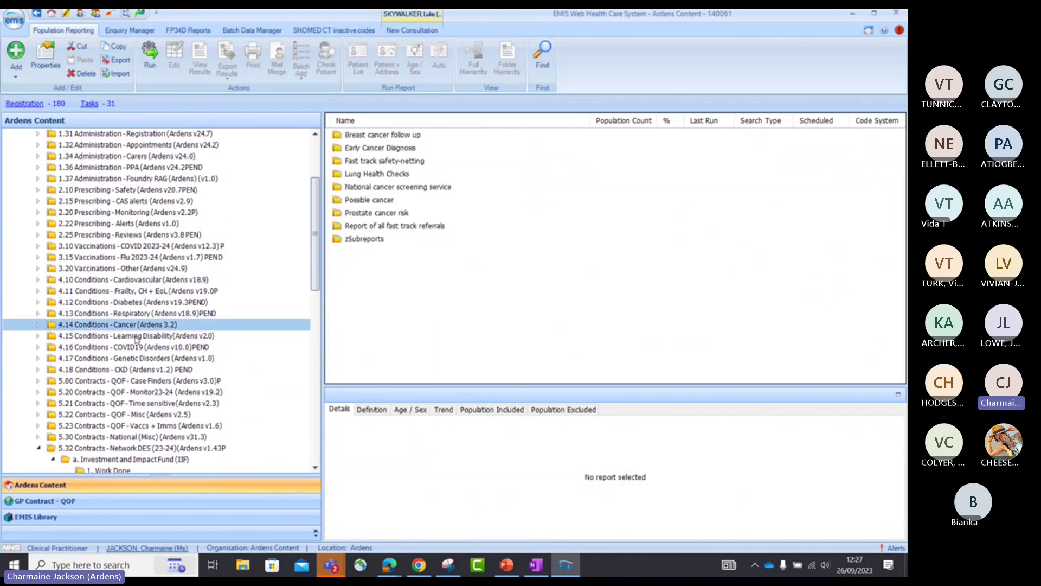
click(38, 324)
scroll(38, 326, down, 1)
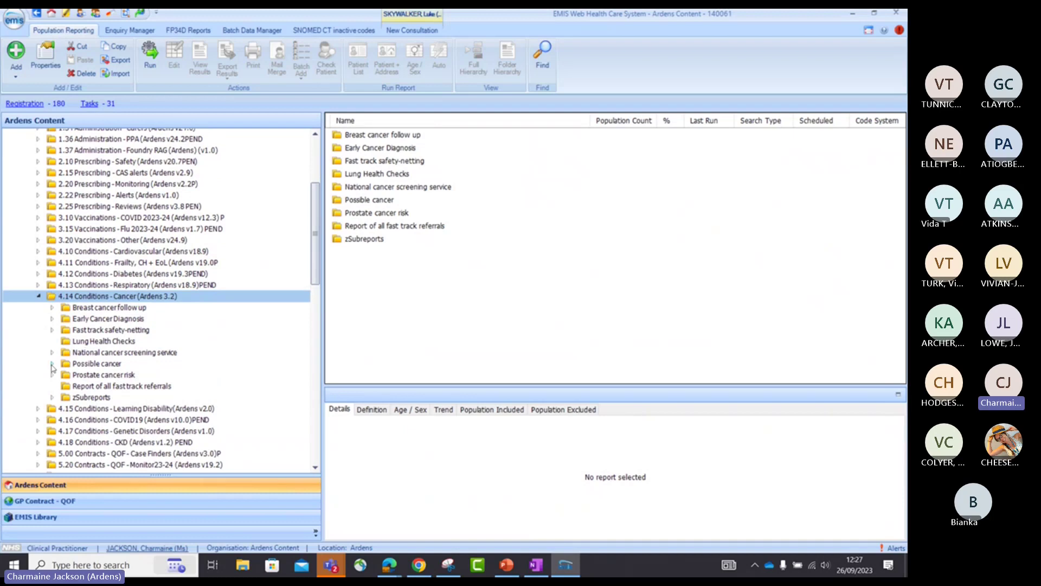
click(91, 331)
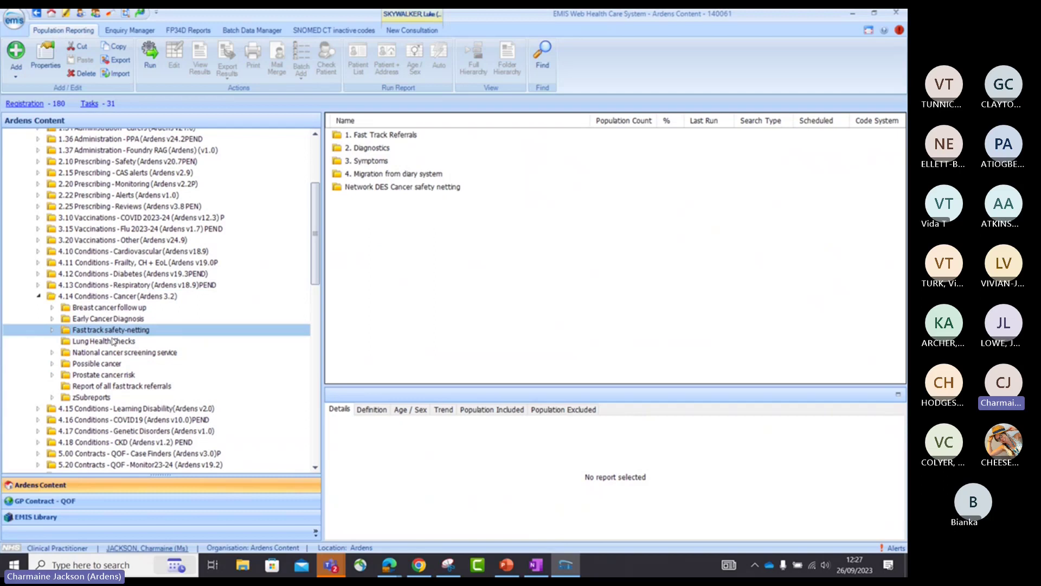
click(53, 330)
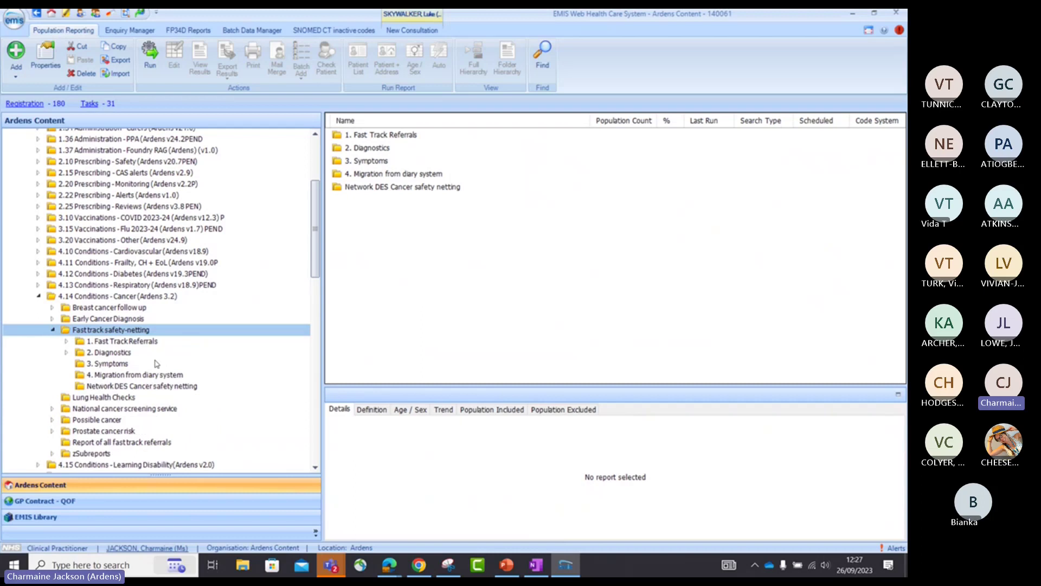
View the Fast Track Referrals and Diagnostics folders and open the FIT 2ww stratification searches
click(155, 343)
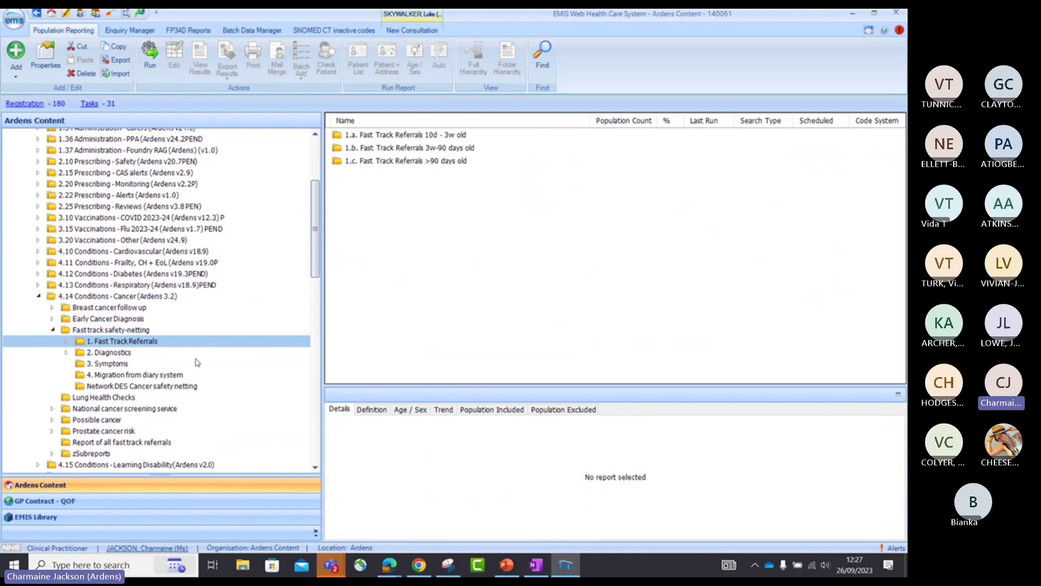
click(125, 354)
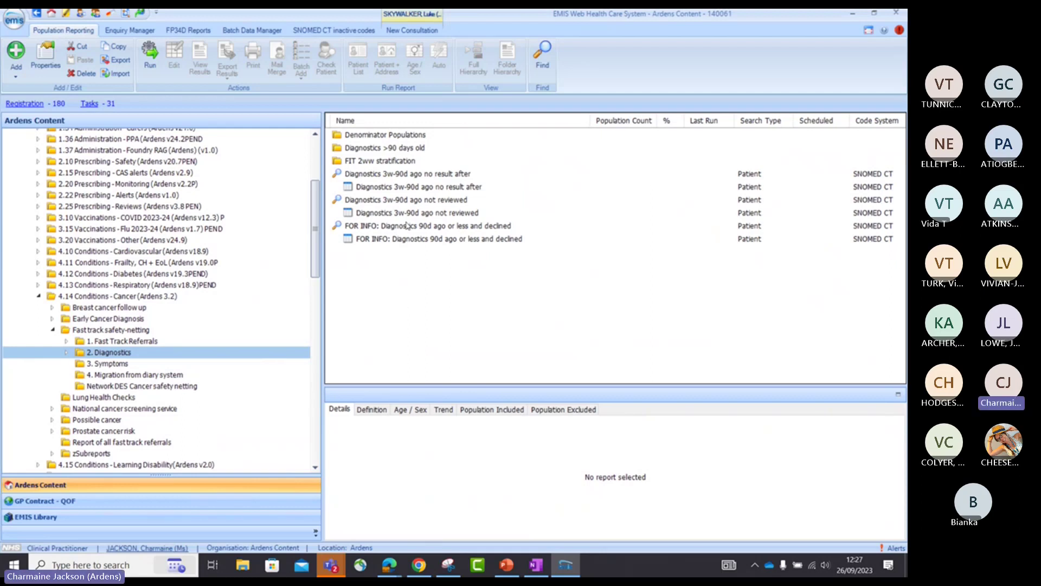
click(379, 165)
double_click(379, 165)
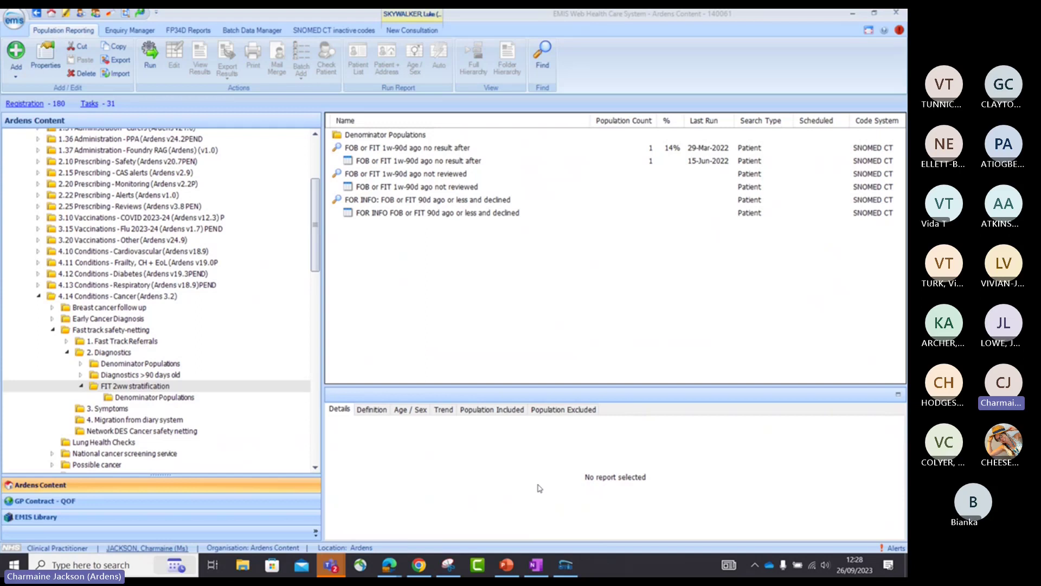
Collapse the 4.14 Conditions - Cancer folder and return to the Investment and Impact Fund folders under 5.32 Contracts - Network DES (23-24)
click(86, 297)
click(39, 296)
scroll(47, 289, down, 3)
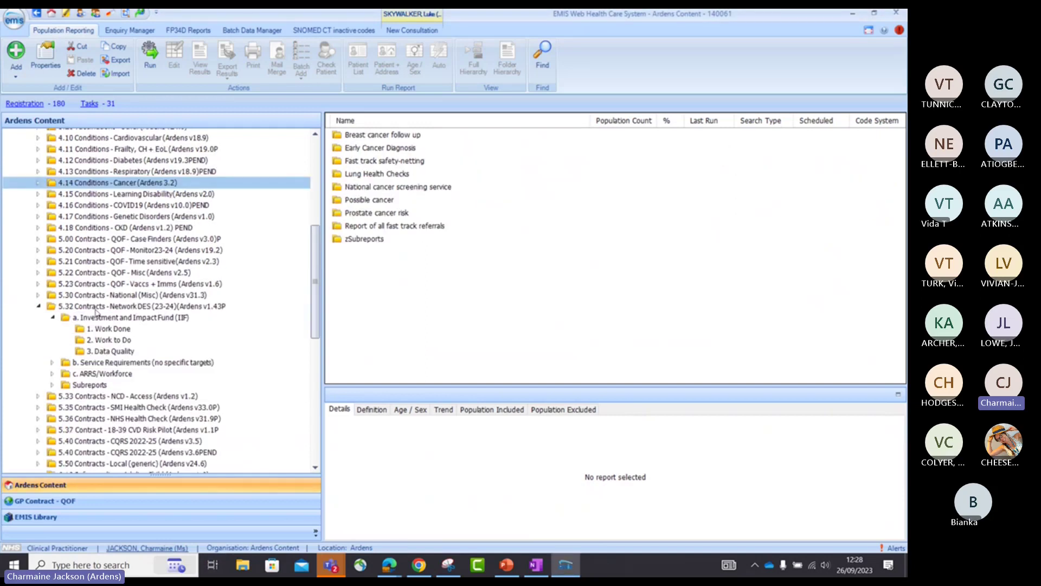
View the Investment and Impact Fund Work Done searches under 5.32 Contracts - Network DES and expand the b. Service Requirements folder
click(108, 307)
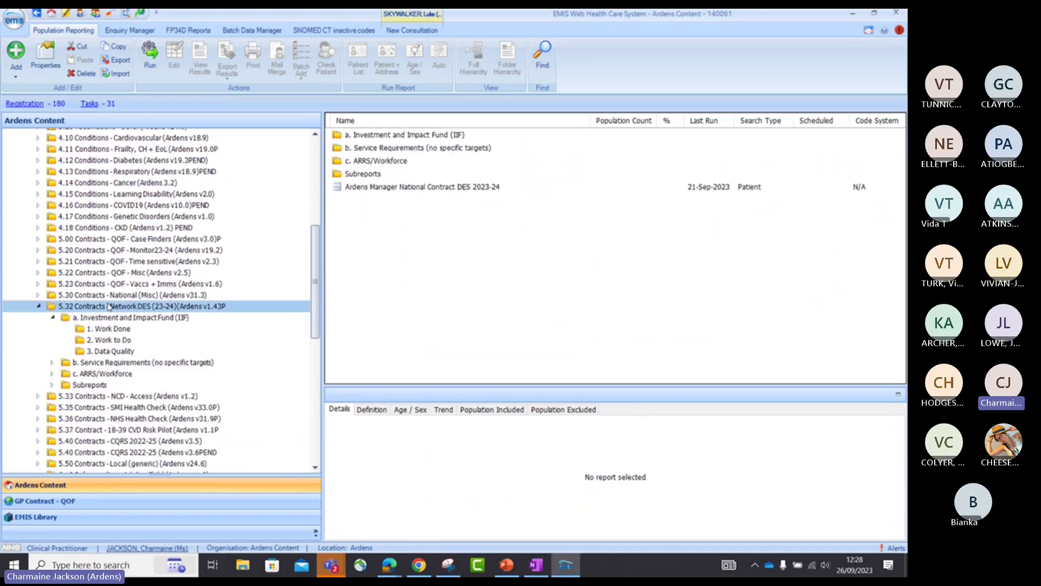
click(114, 332)
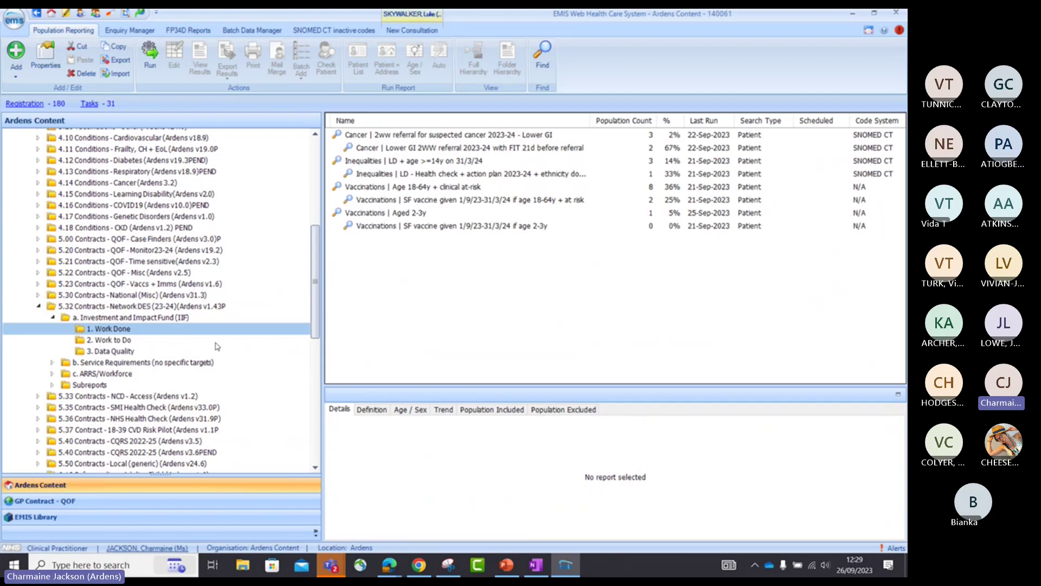
click(181, 362)
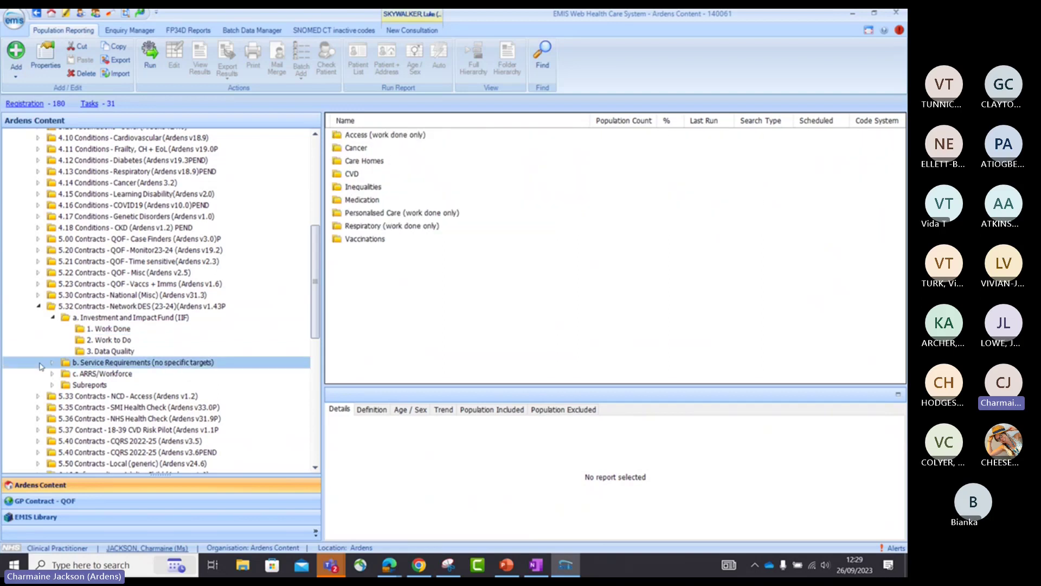
click(52, 363)
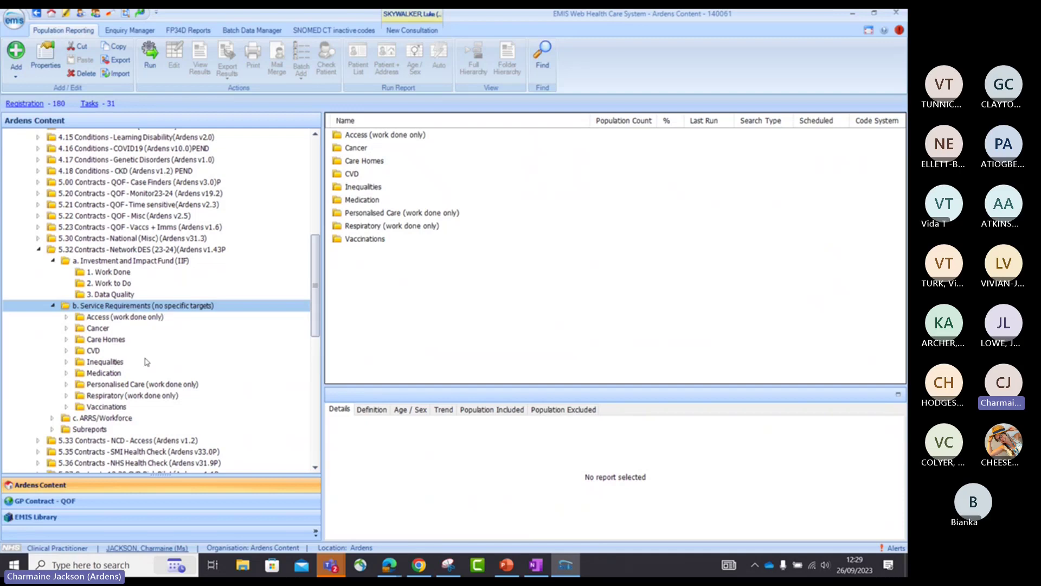
Expand the Cancer folder under Service Requirements and review its Work Done, Work to Do and Data Quality searches
click(94, 331)
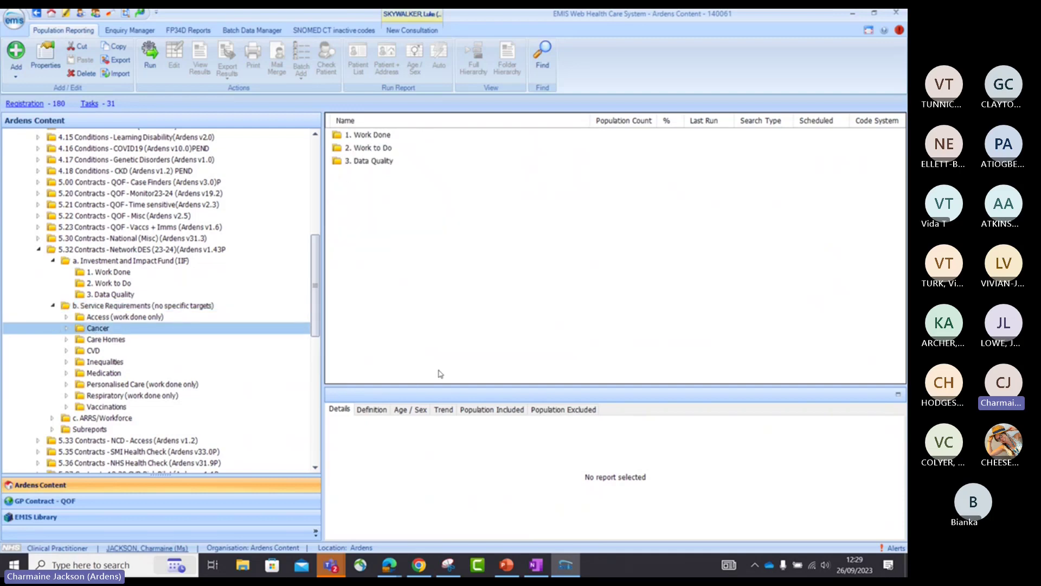
click(67, 328)
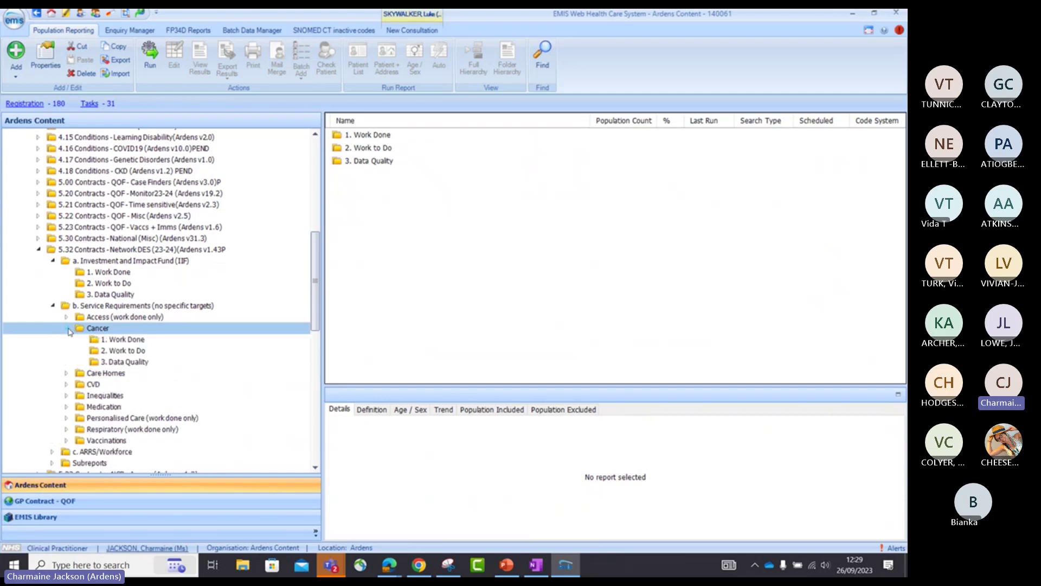
click(132, 342)
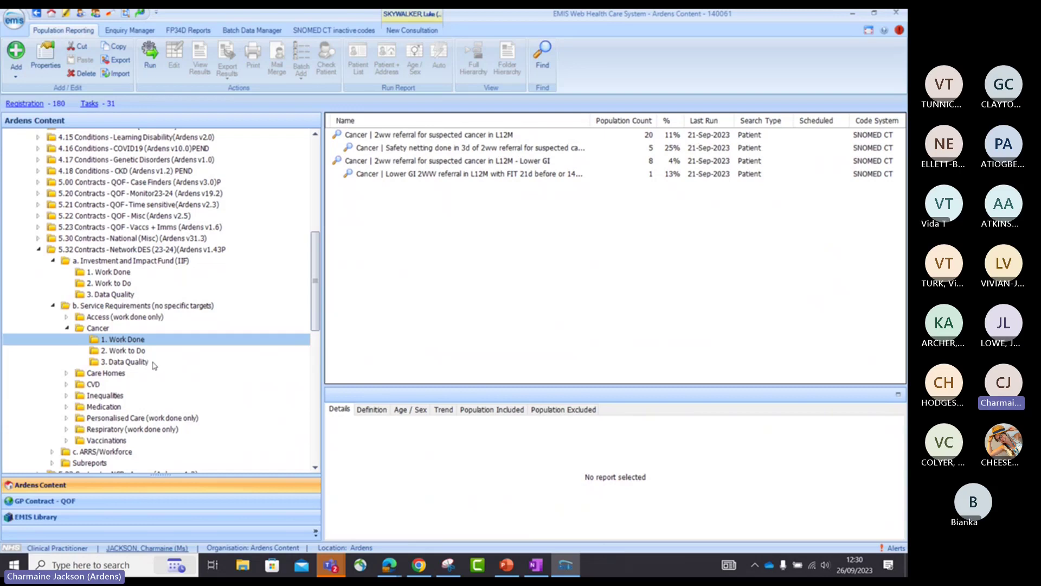
click(144, 352)
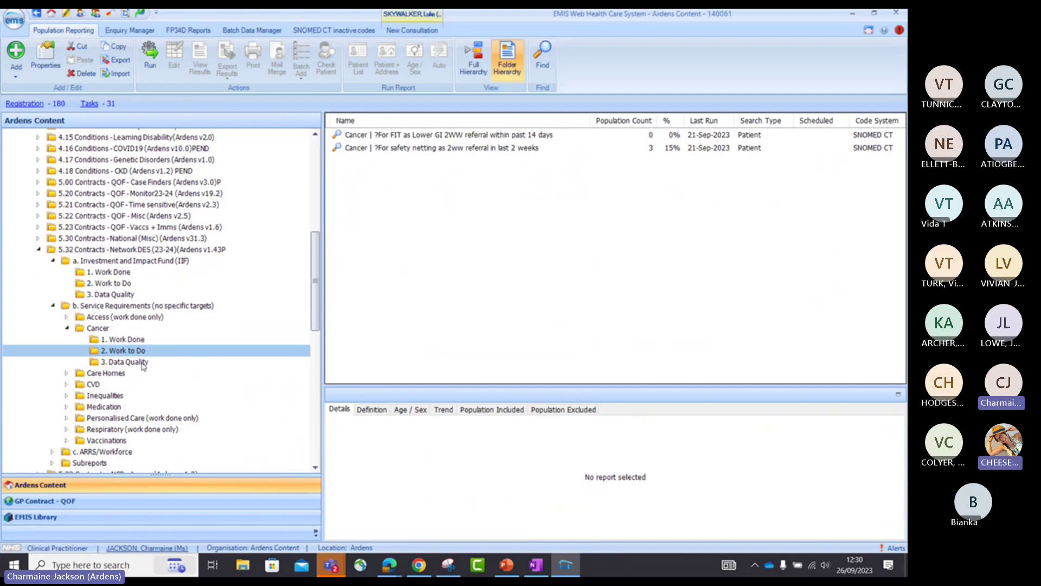
click(144, 363)
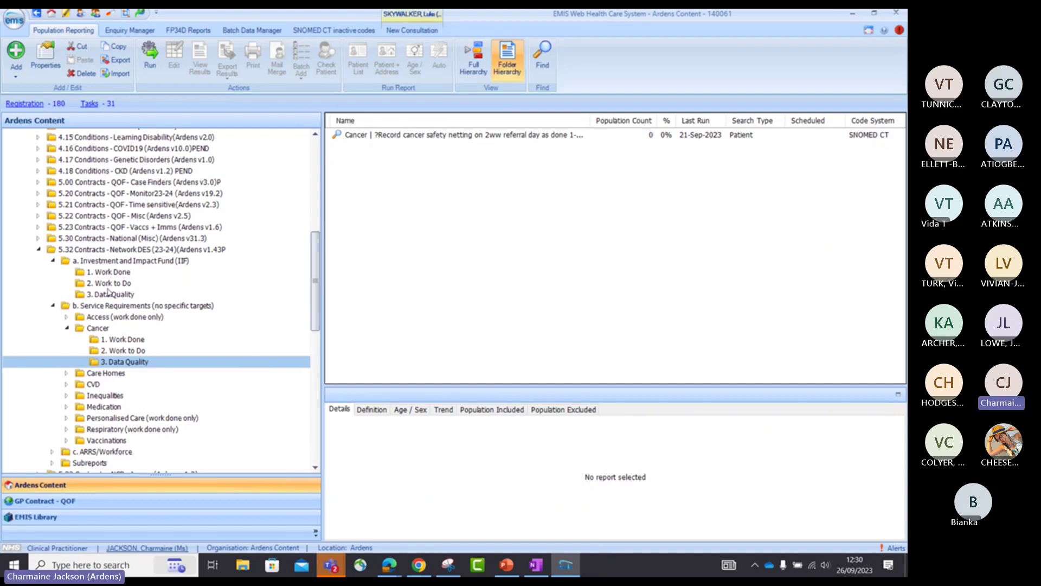
scroll(107, 294, down, 1)
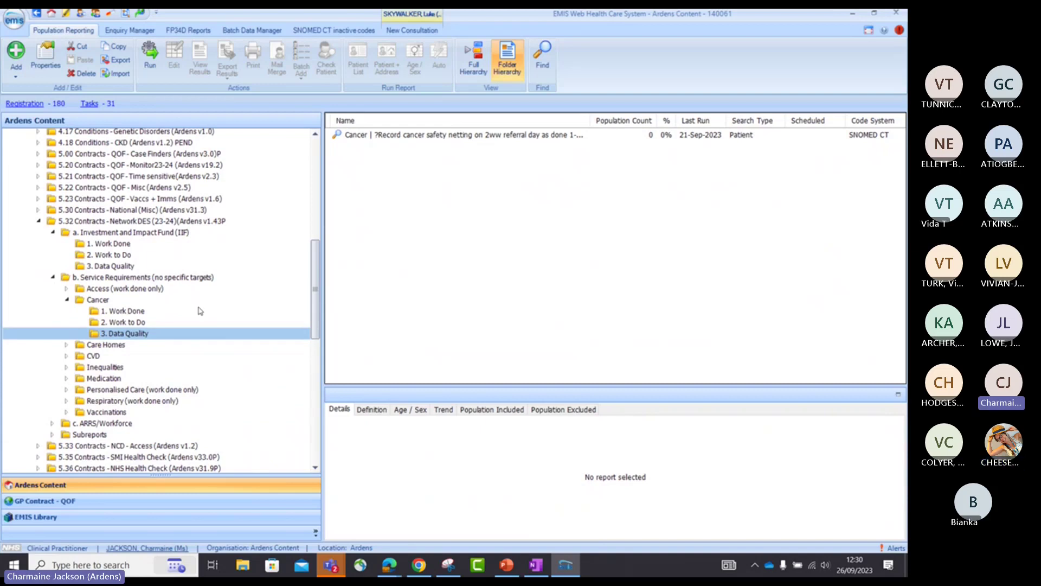
scroll(200, 311, up, 7)
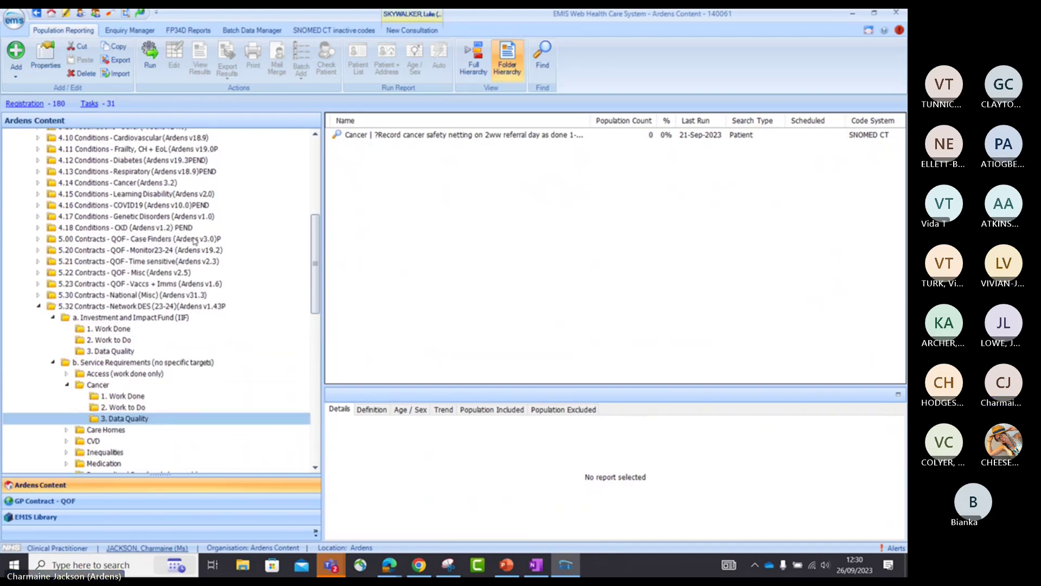
Return to the open consultation and view the available Configuration modules, including Resource Publisher
click(407, 30)
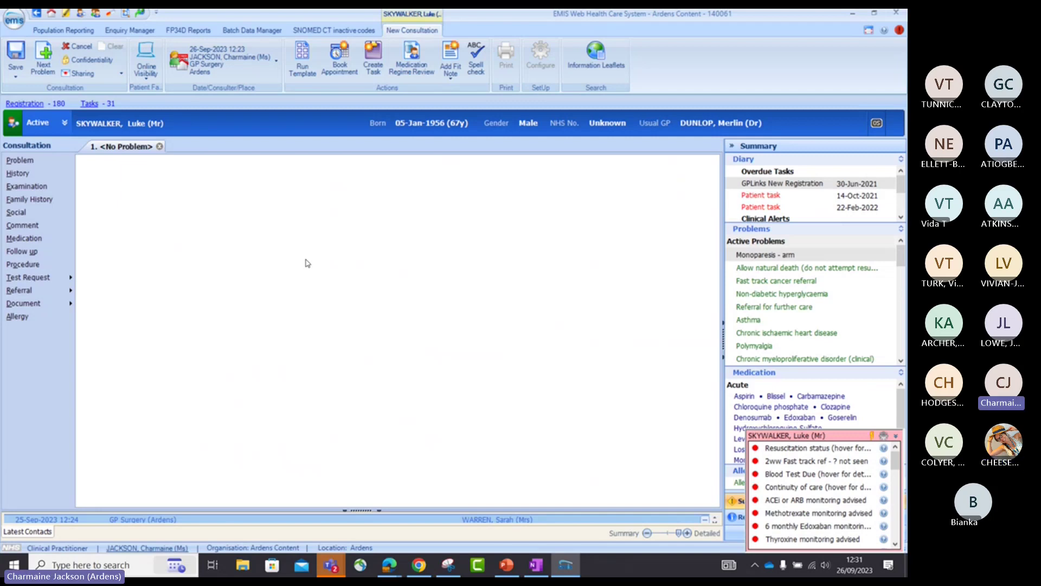
click(23, 26)
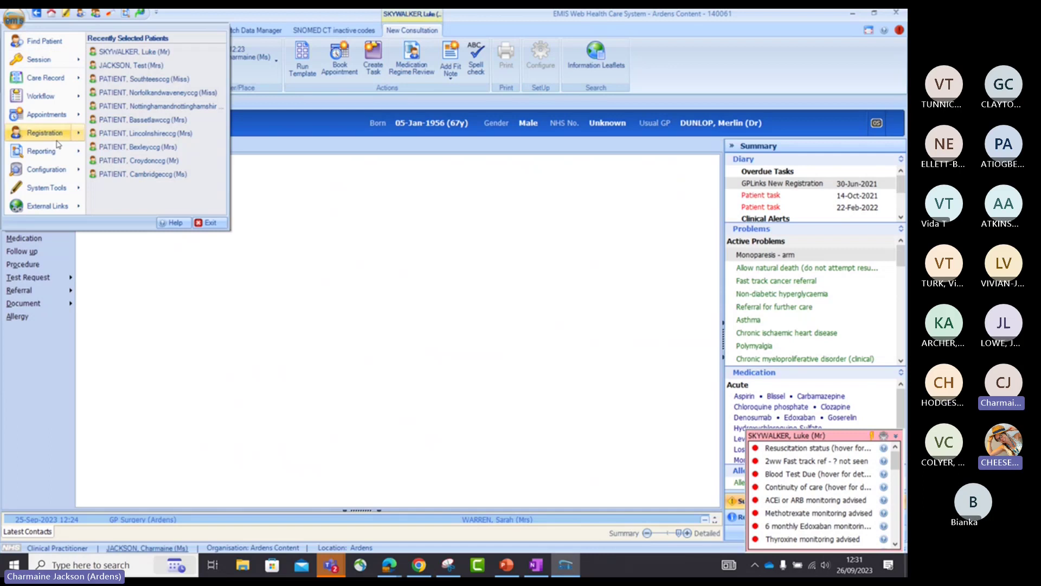
mouse_move(63, 173)
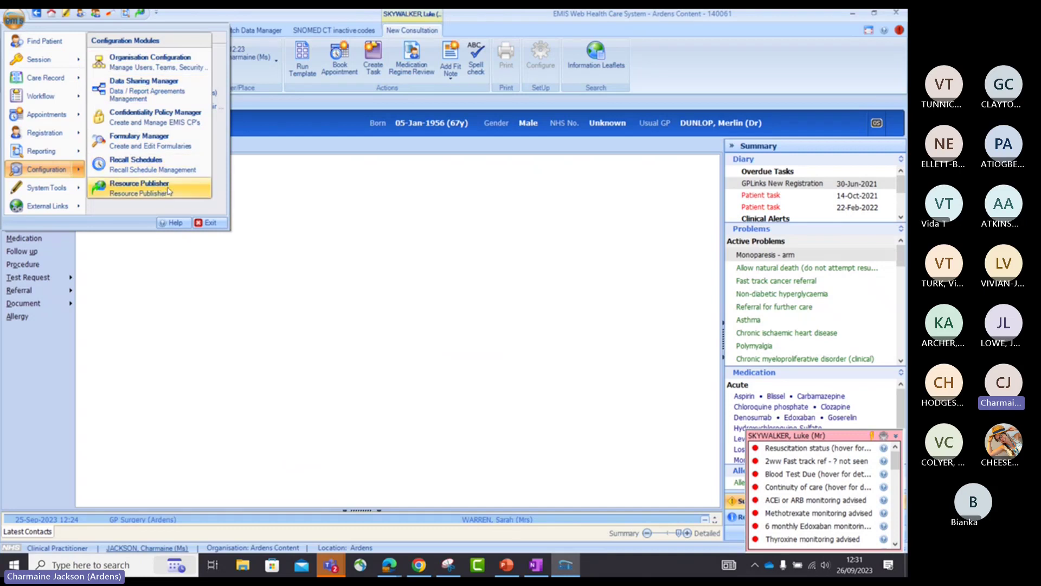
click(460, 236)
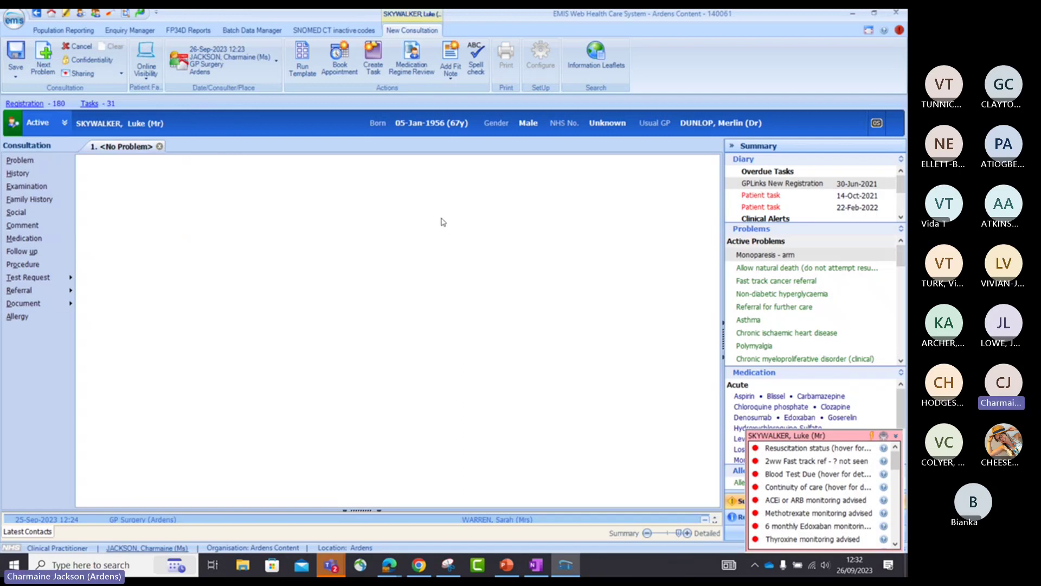
Run the recently used Suspected Cancer Symptoms Template in the consultation
click(299, 56)
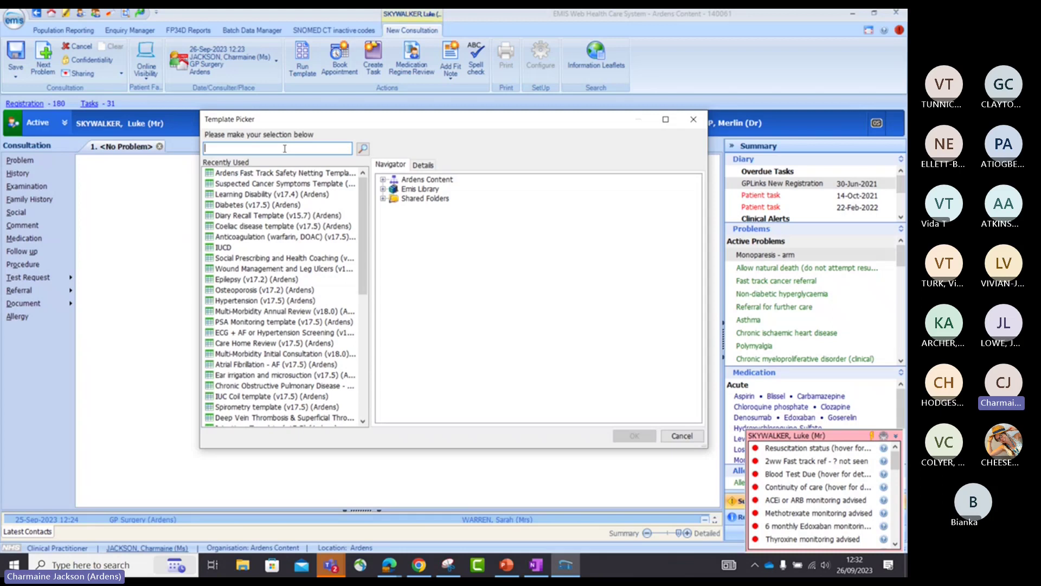
click(276, 186)
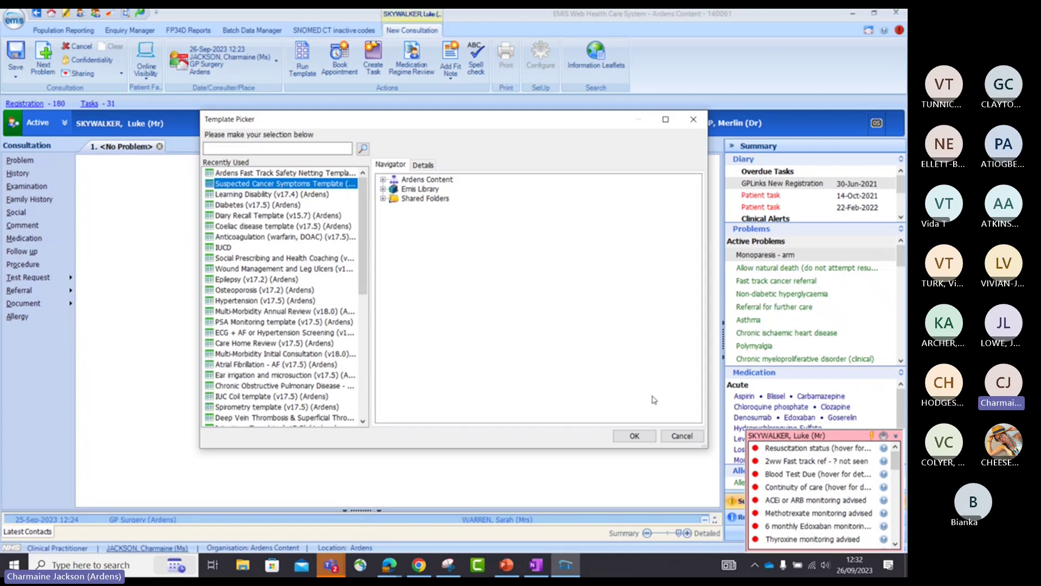
click(632, 434)
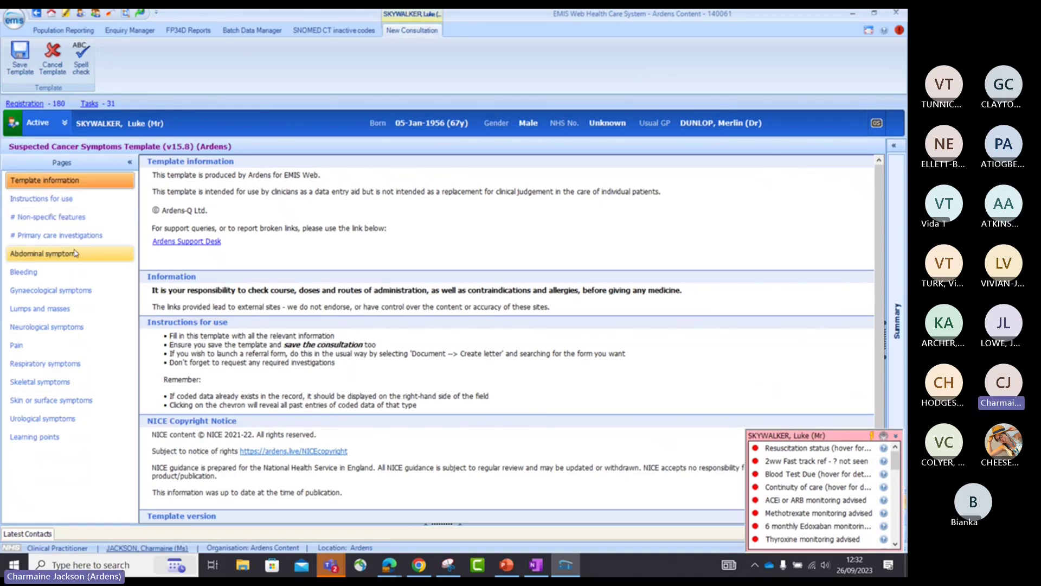
Record abdominal pain and rectal bleeding on the template's Abdominal symptoms page
click(75, 252)
click(181, 266)
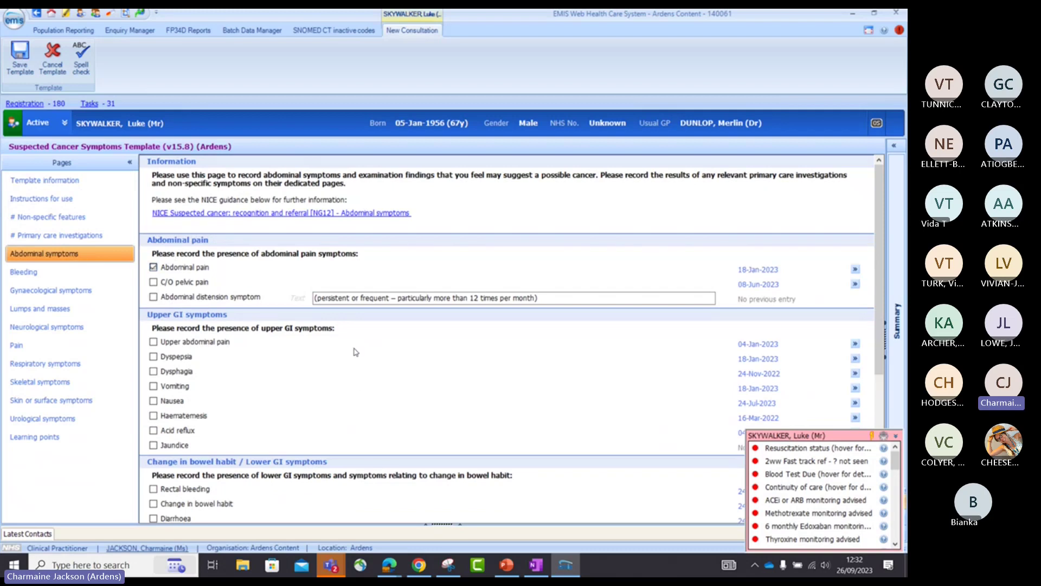
scroll(360, 382, down, 3)
click(208, 348)
scroll(411, 405, up, 1)
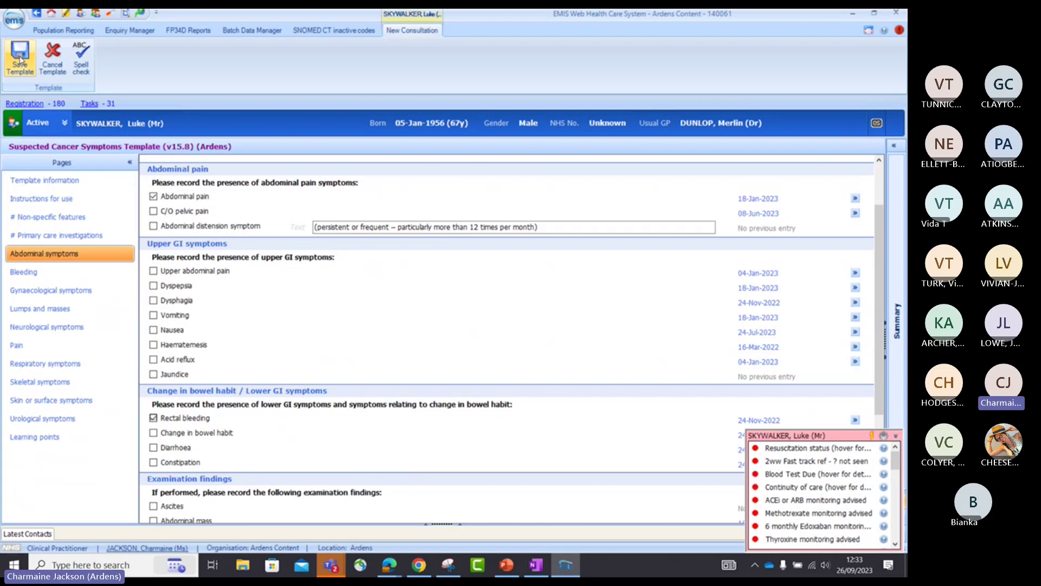
Record abnormal weight loss on the Non-specific features page
click(60, 218)
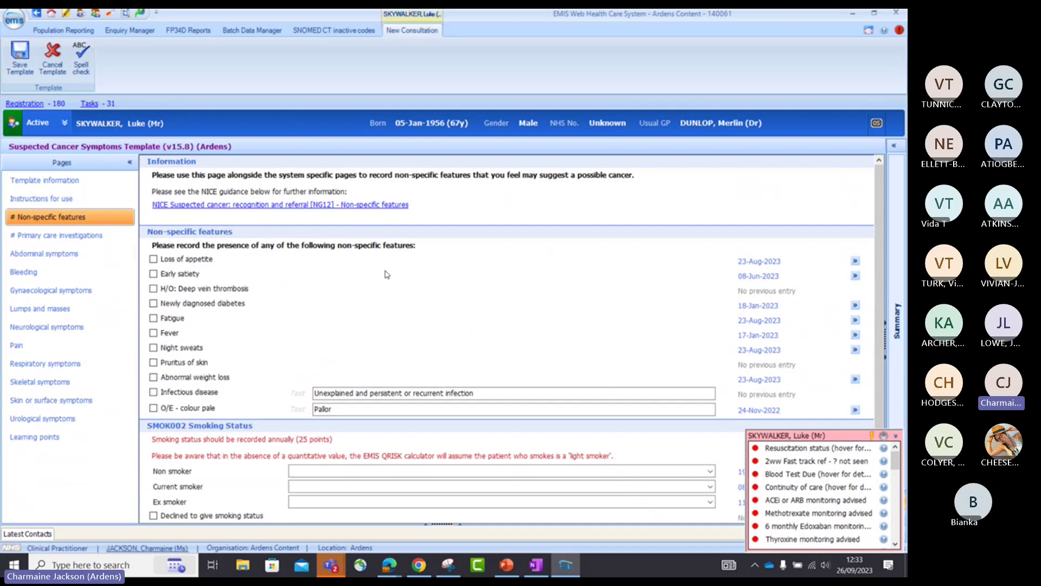
click(225, 378)
scroll(266, 381, down, 1)
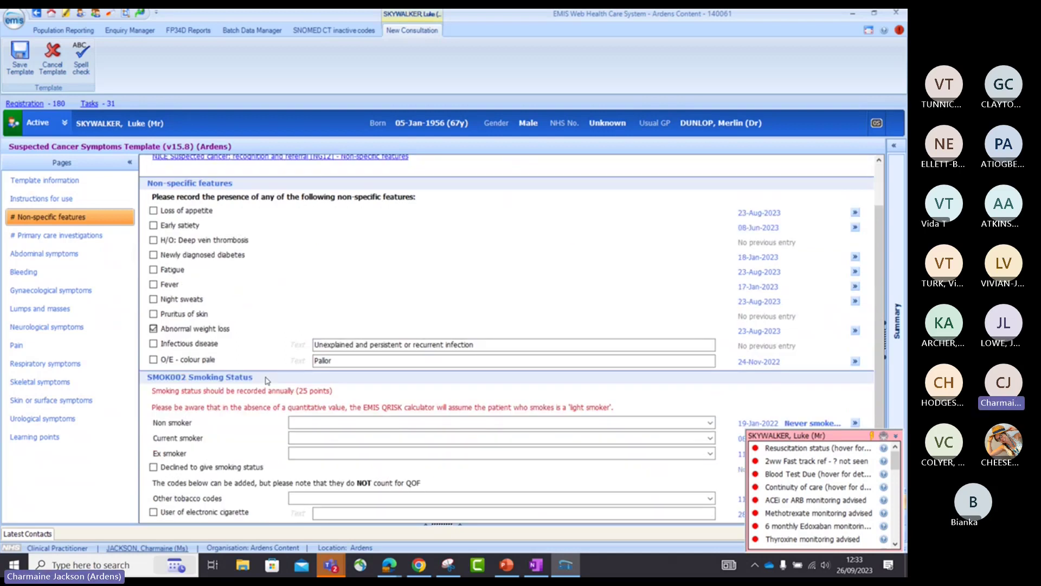
scroll(266, 381, up, 1)
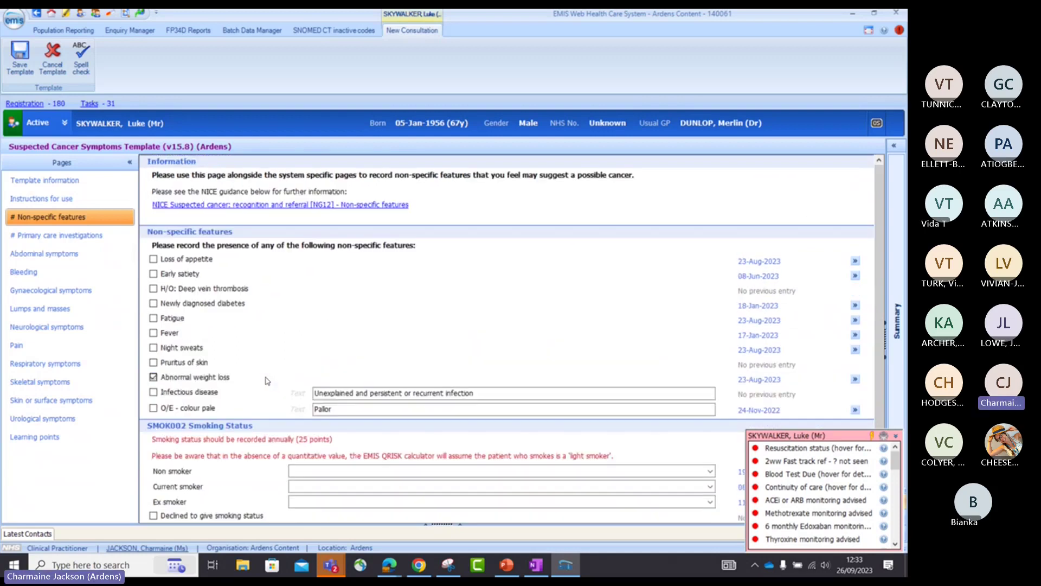
Record anaemia on the Primary care investigations page, review the remaining test sections and save the template
click(60, 235)
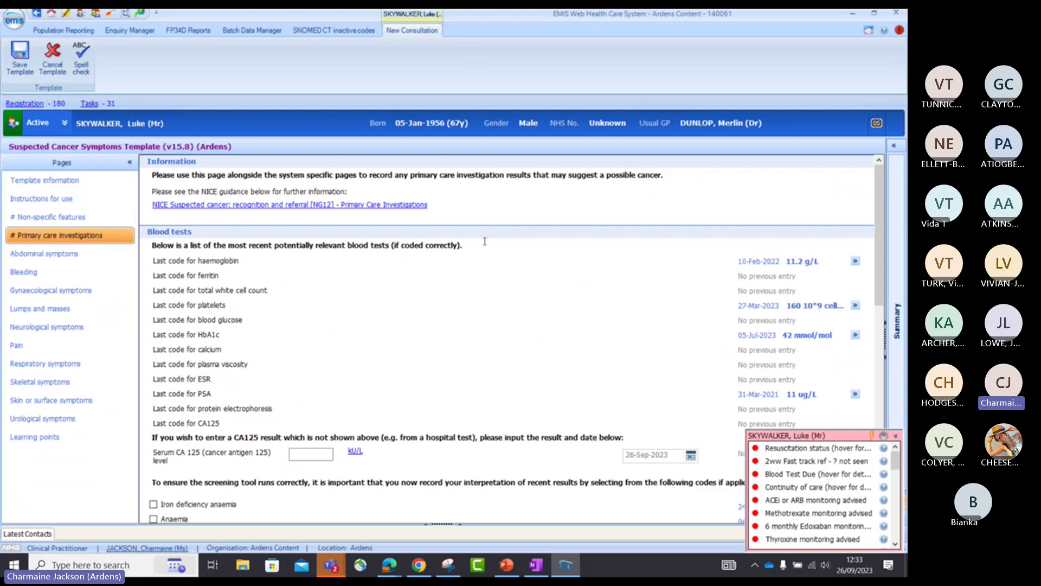
drag(880, 225, 867, 305)
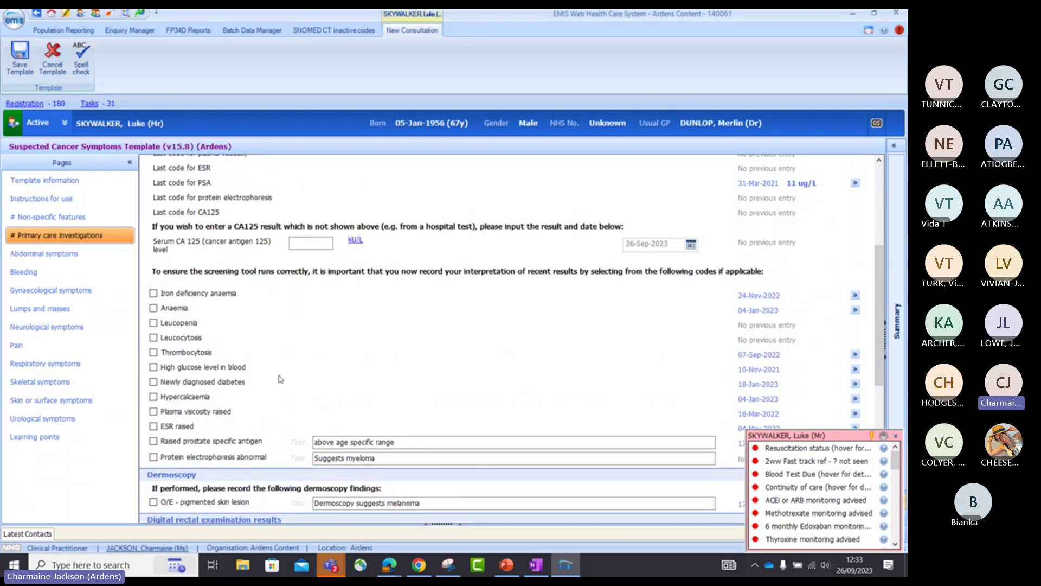
click(185, 310)
drag(879, 287, 844, 423)
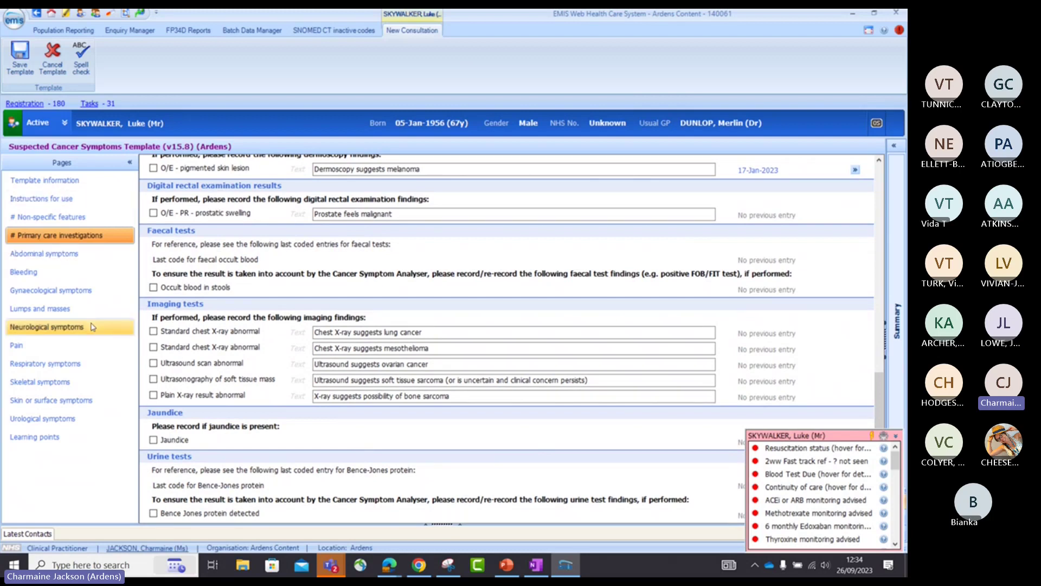
click(20, 57)
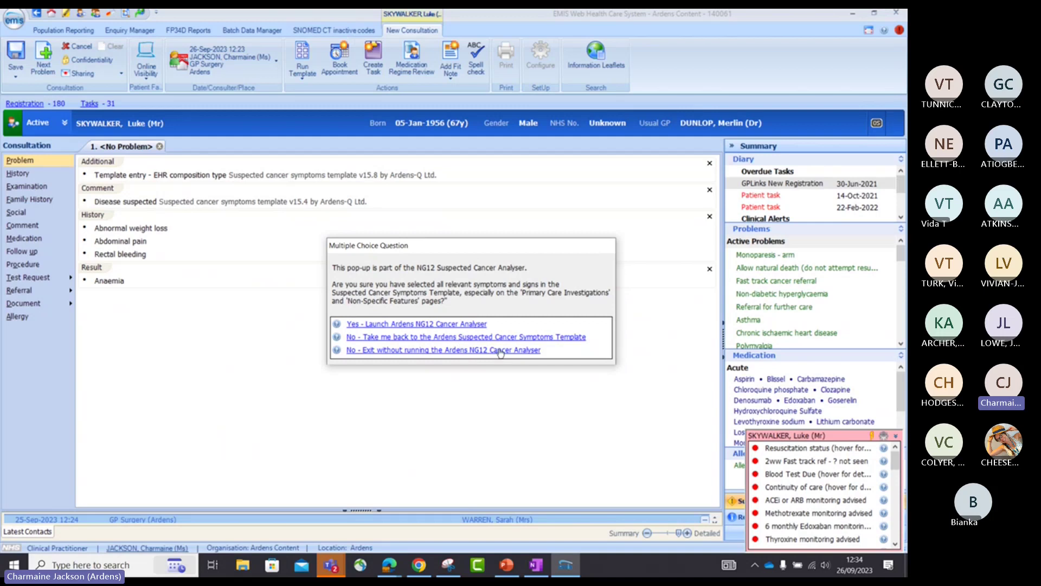
Launch the Ardens NG12 Cancer Analyser and view its abdominal guidance, bleeding guidance and NICE Recommendations pages
click(474, 334)
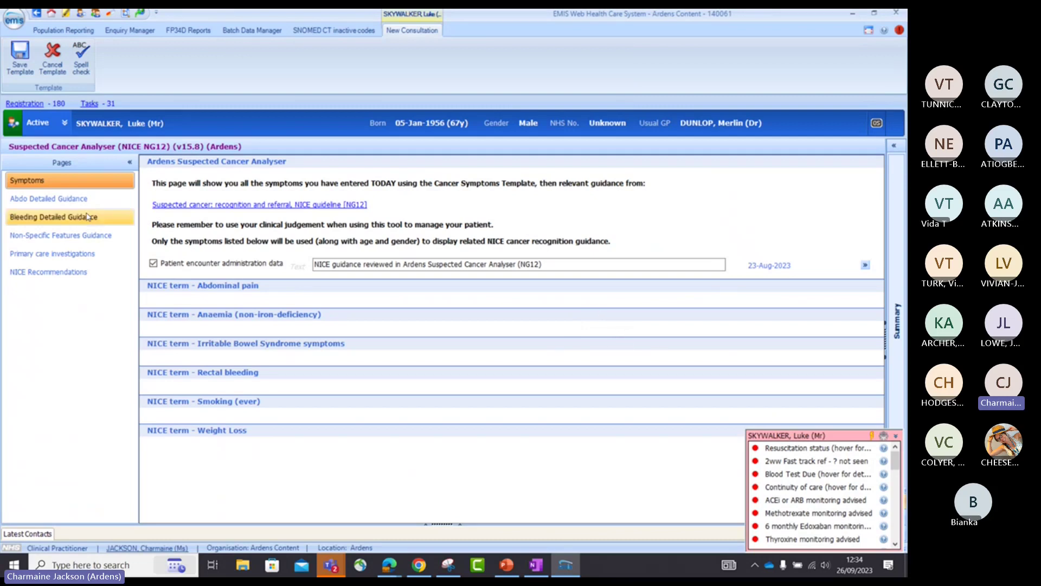
click(41, 199)
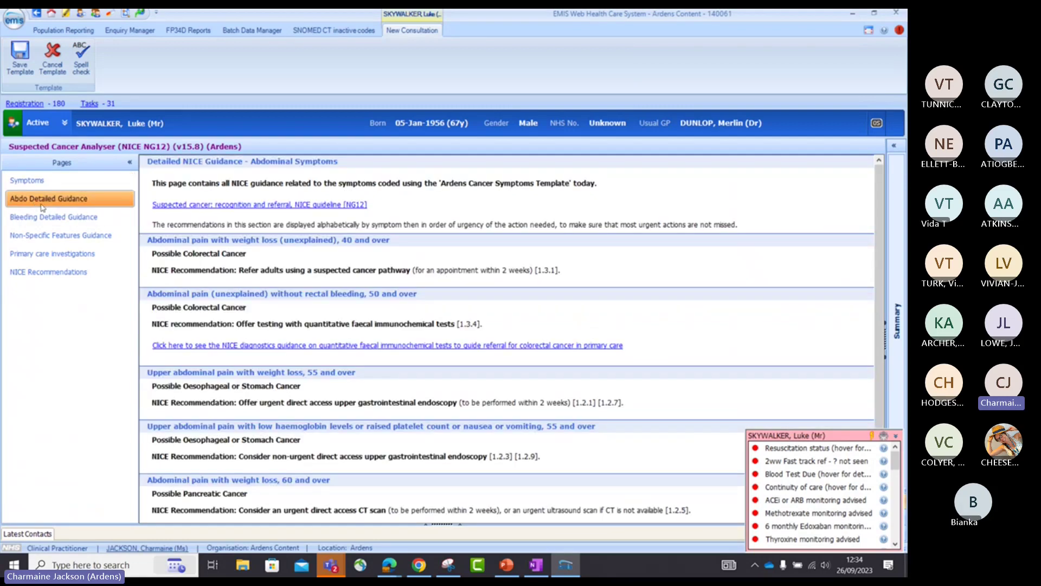
click(55, 217)
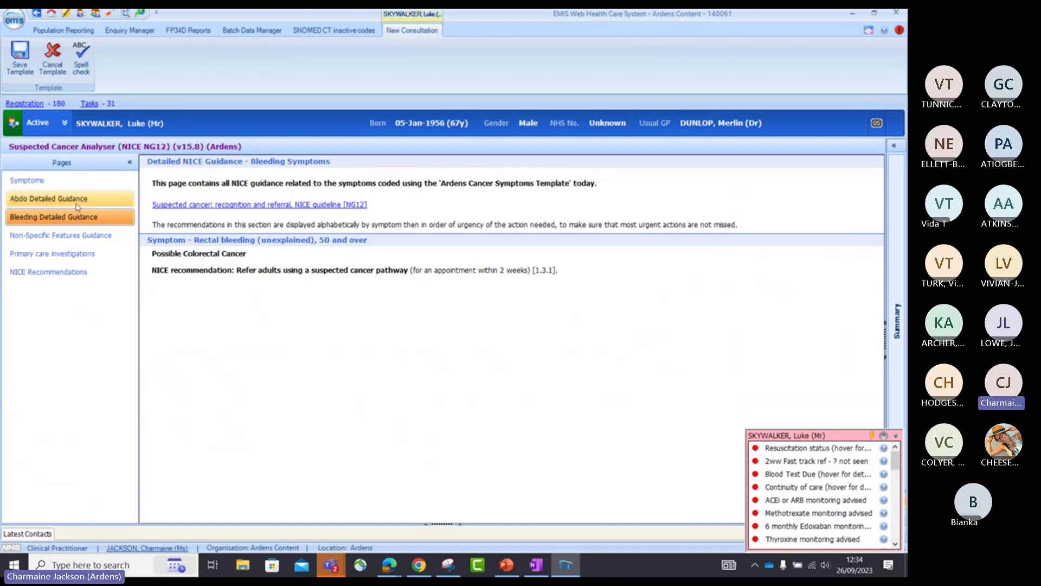
click(64, 273)
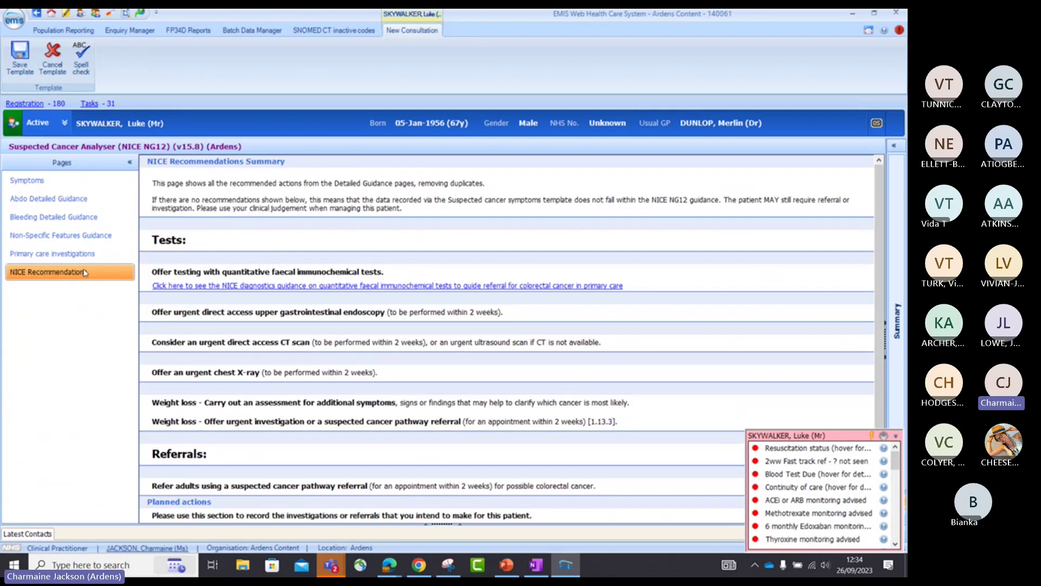
Enter "dfdgrgrtfgffh" as the analyser's planned actions note, save it and exit without launching the Fast Track Safety Netting template
drag(881, 204, 877, 229)
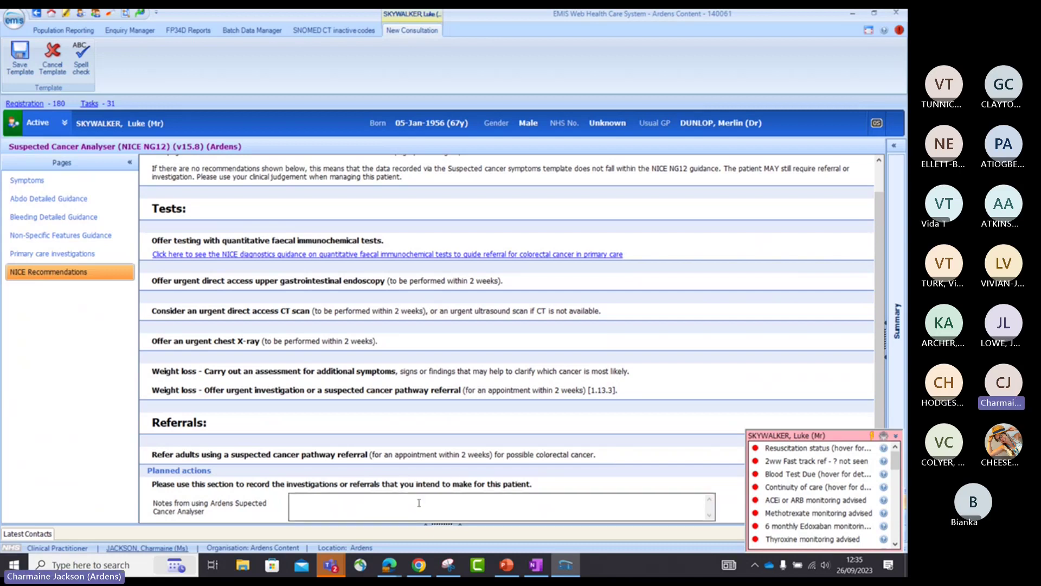
text(dfdgrgrtfgffh)
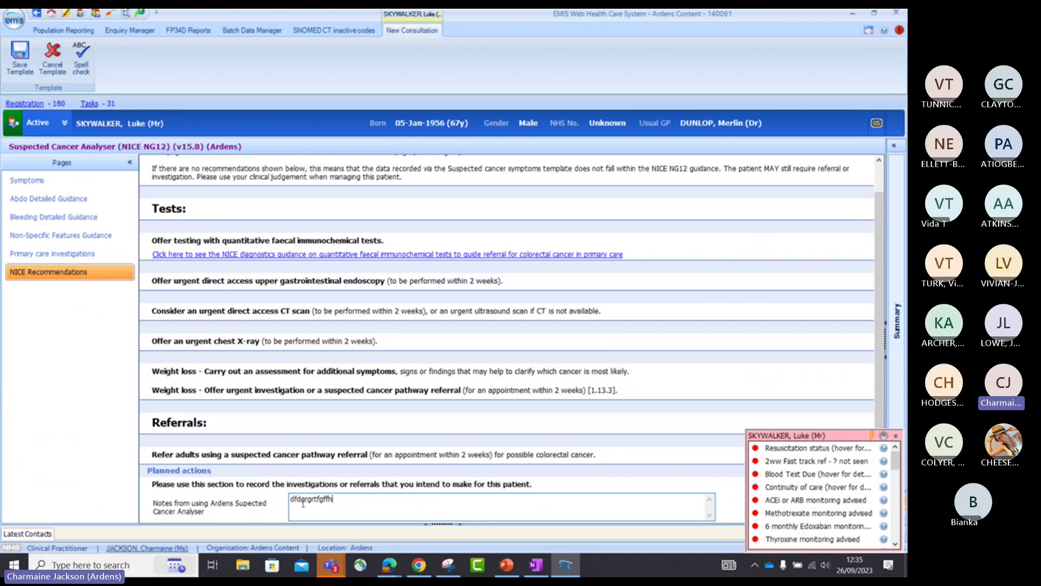
click(19, 57)
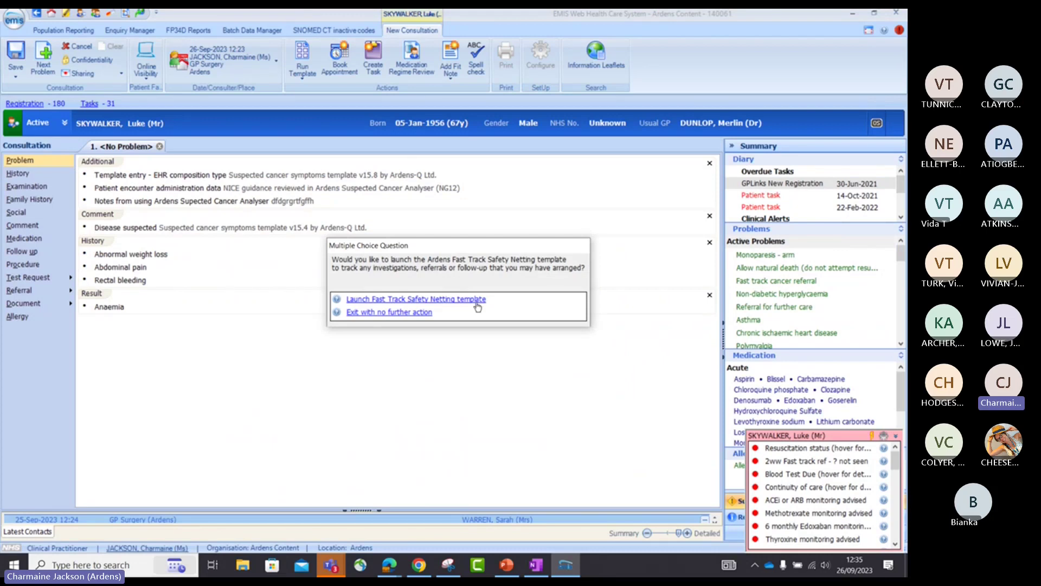
click(427, 313)
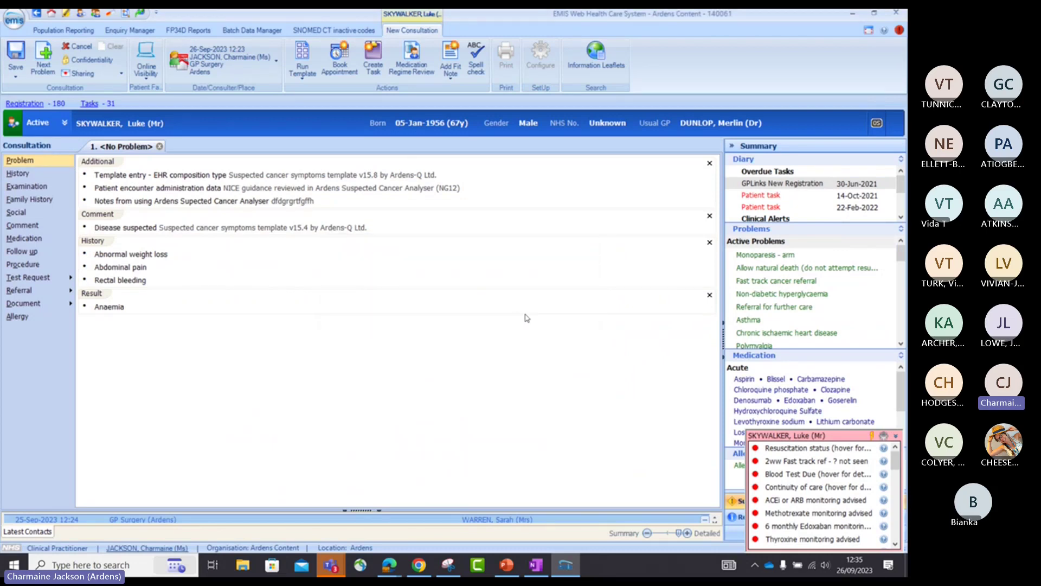